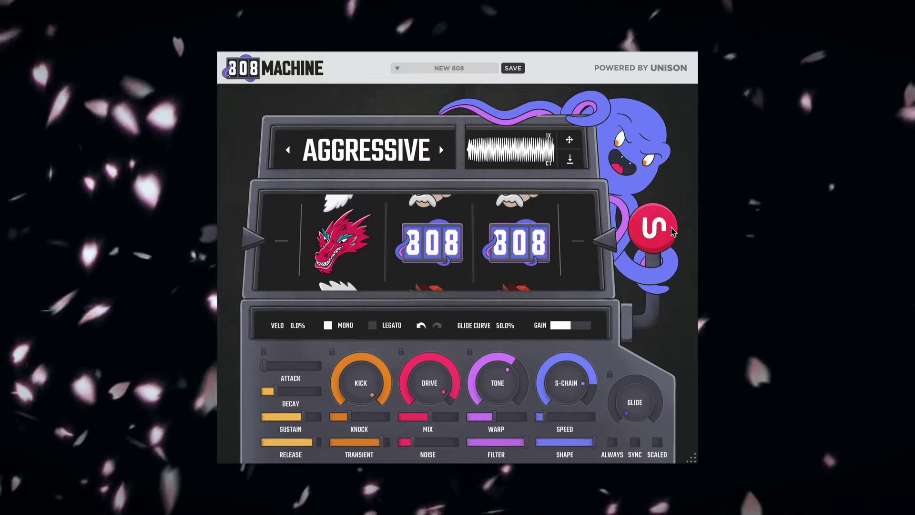
Spin the slot machine to generate a new 808 in the Aggressive mode
click(672, 233)
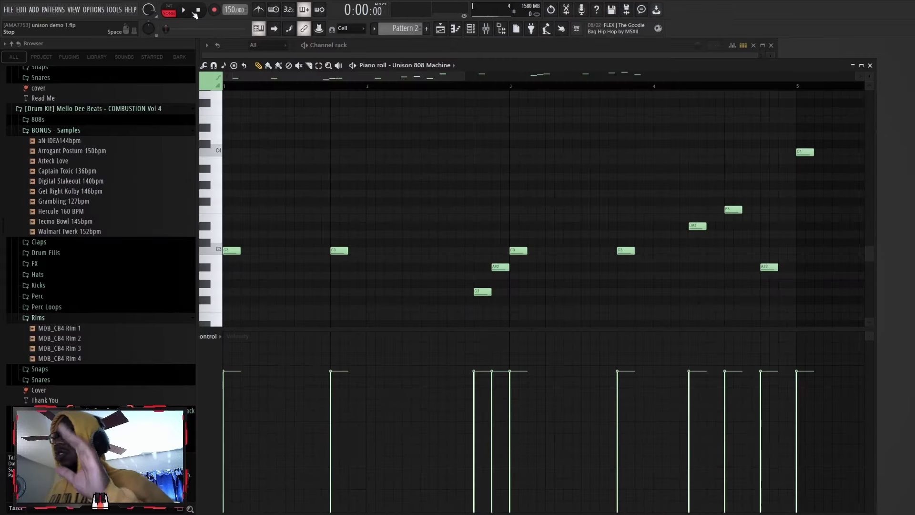
Play the Unison 808 Machine pattern in the piano roll to audition its notes
click(193, 9)
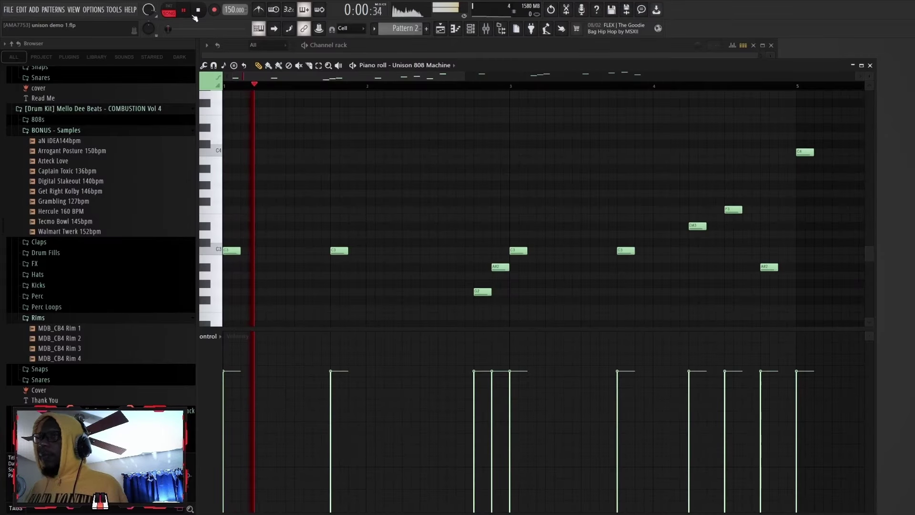
double_click(509, 70)
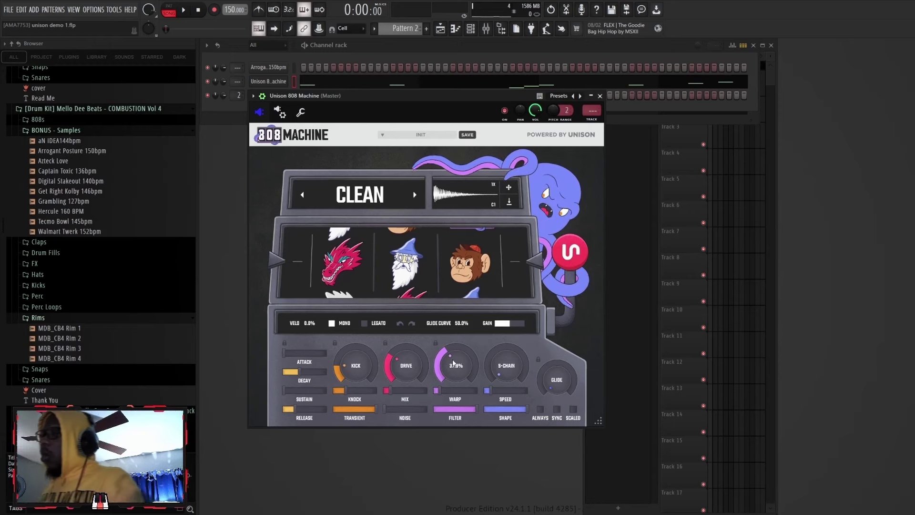
Adjust the Kick section, setting its transient to maximum and the Kick amount to about 68%
mouse_move(319, 370)
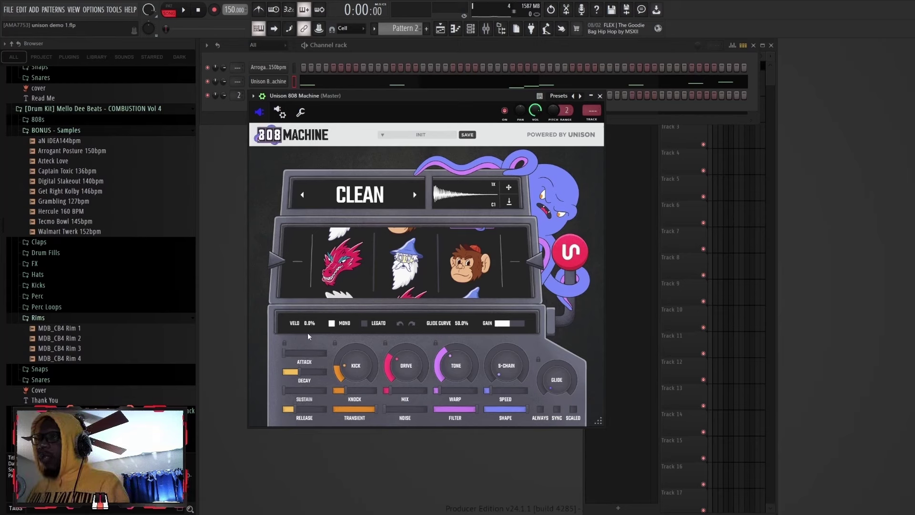
mouse_move(288, 366)
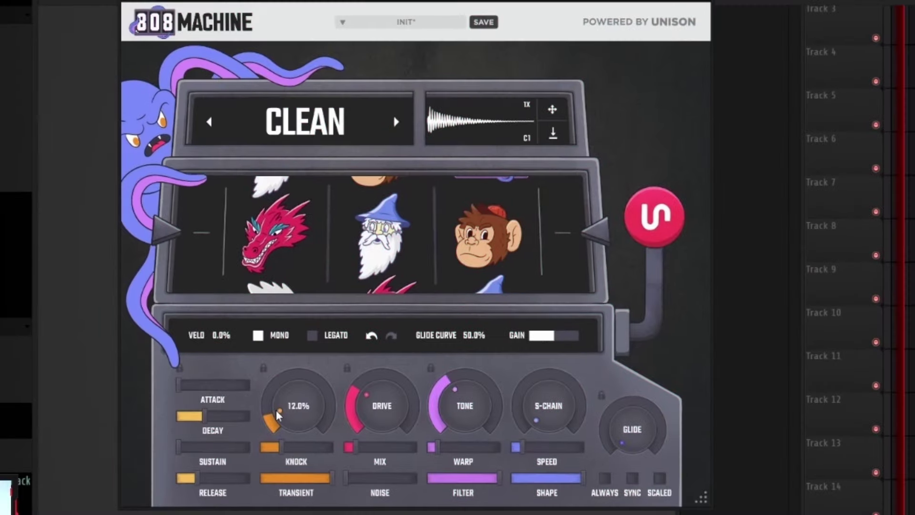
drag(343, 369, 345, 352)
drag(282, 387, 286, 325)
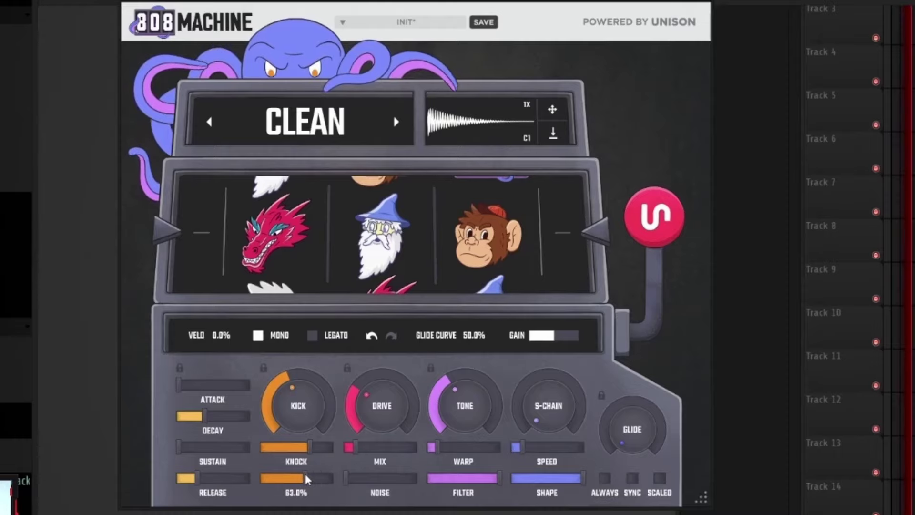
drag(296, 480, 332, 479)
drag(281, 391, 285, 338)
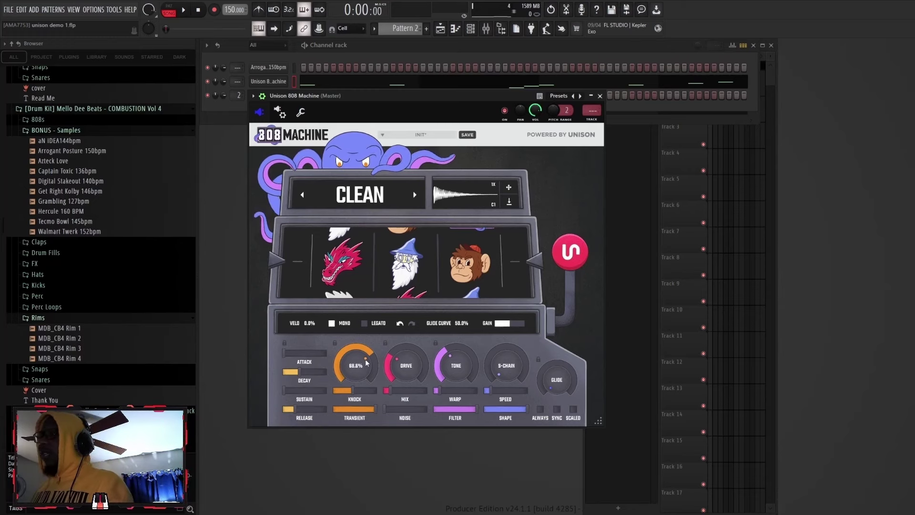
Raise the Drive mix to maximum and sweep the Drive amount up to about 99%
mouse_move(396, 361)
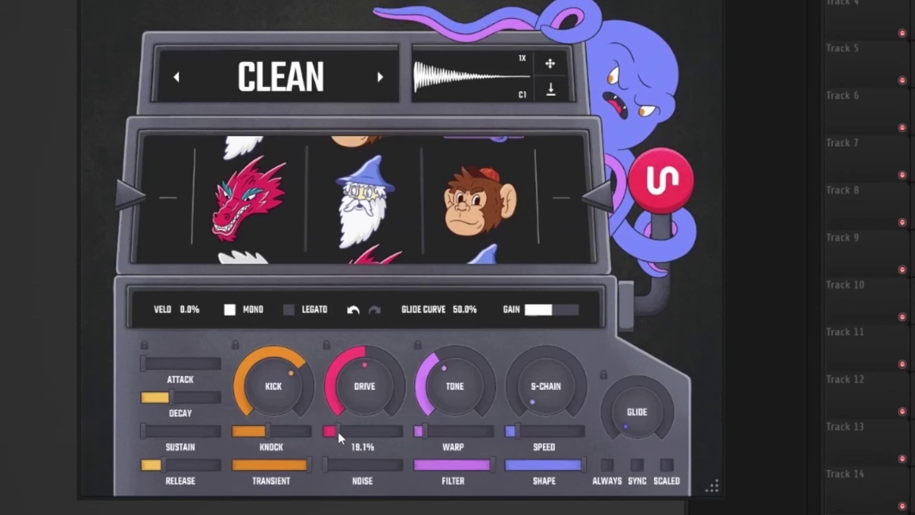
drag(339, 438, 567, 442)
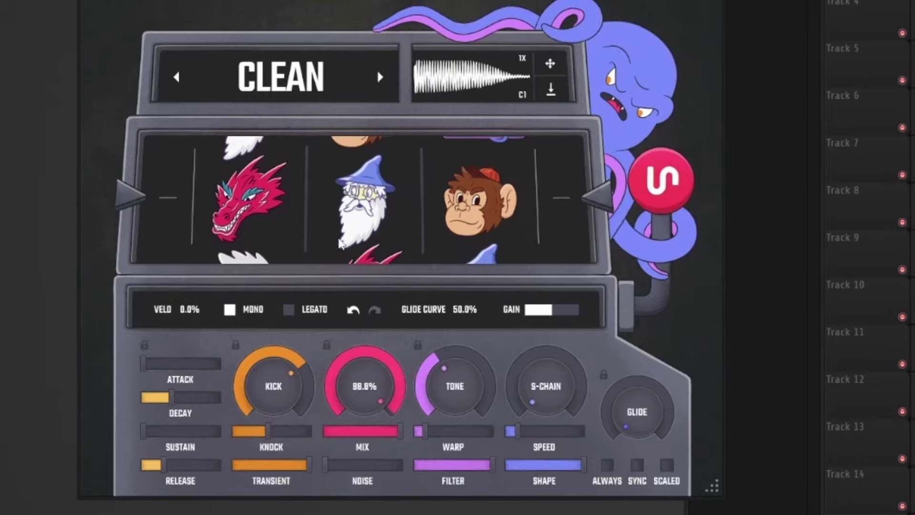
drag(360, 384, 352, 317)
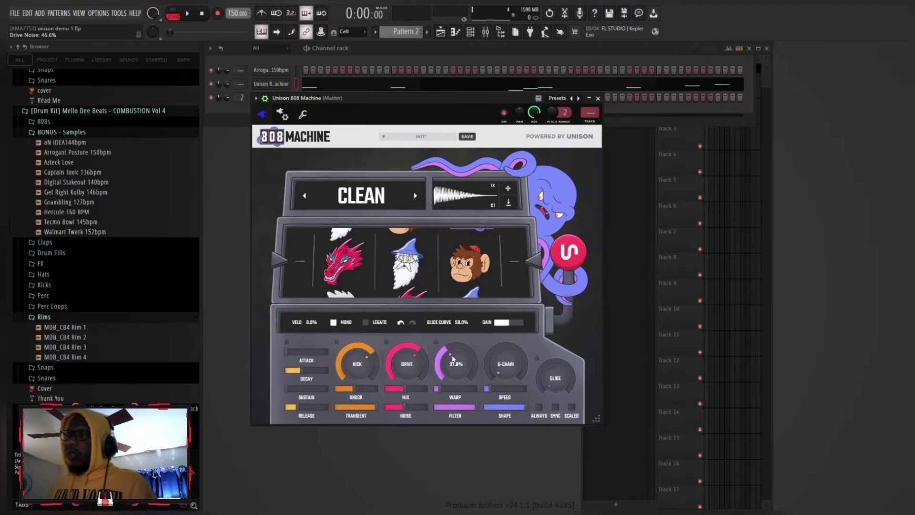
Raise the Tone amount and adjust the section's warp and filter settings
drag(452, 353, 418, 237)
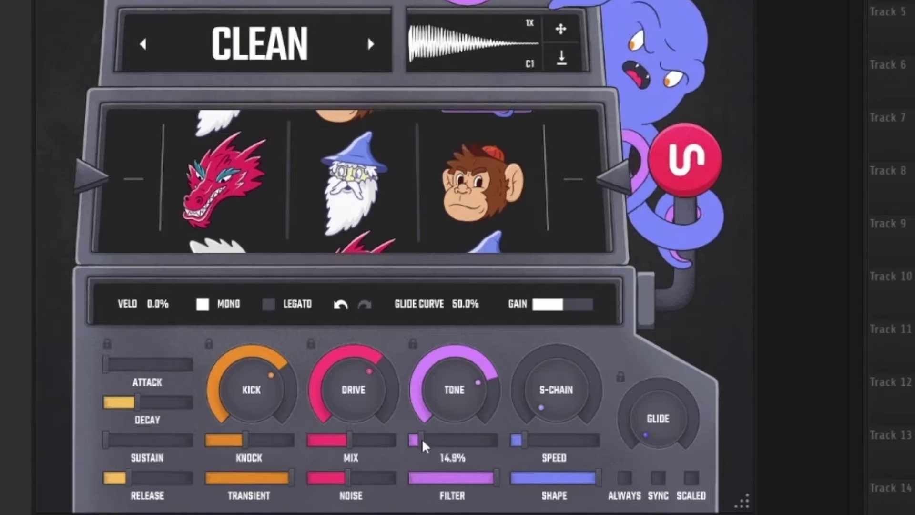
drag(423, 447, 455, 476)
drag(455, 477, 443, 477)
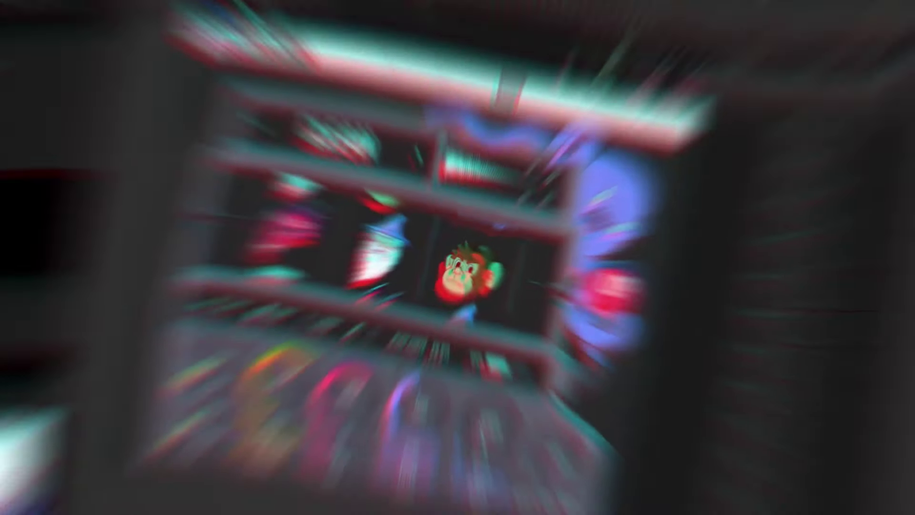
Adjust the S-Chain speed to a low setting
mouse_move(502, 374)
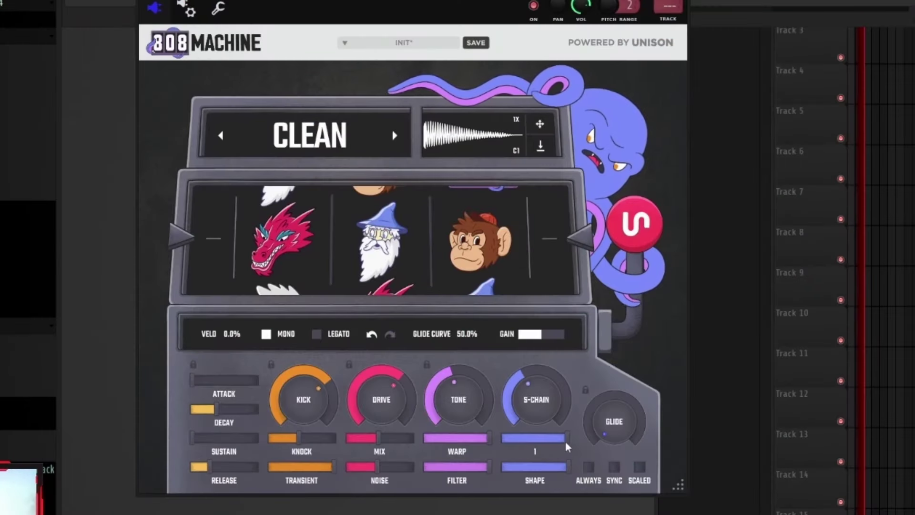
drag(566, 442, 519, 442)
mouse_move(518, 412)
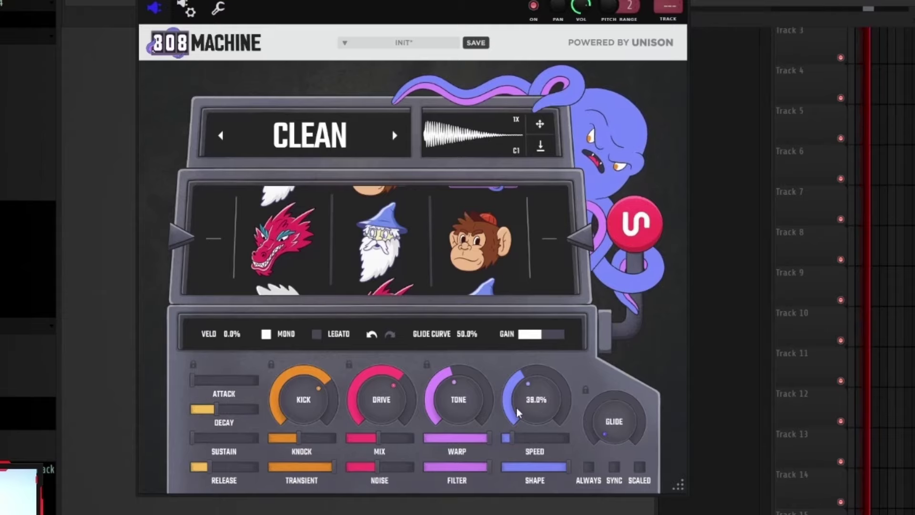
drag(515, 441, 531, 442)
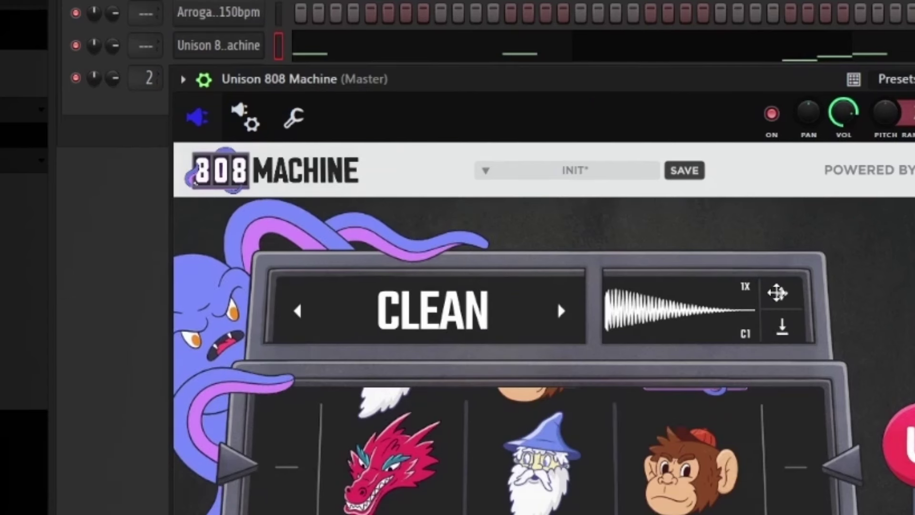
Export the current 808 from the plugin into the channel rack as an audio sample
drag(507, 188, 507, 186)
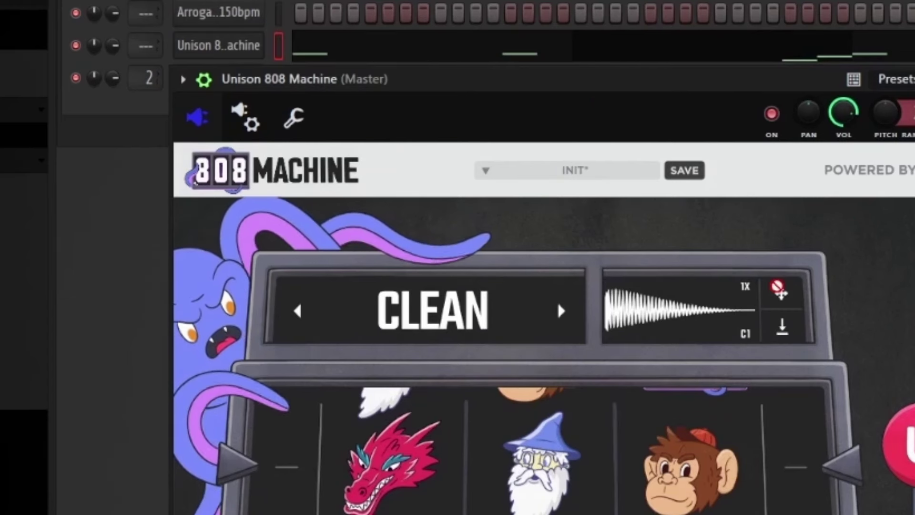
drag(778, 288, 190, 74)
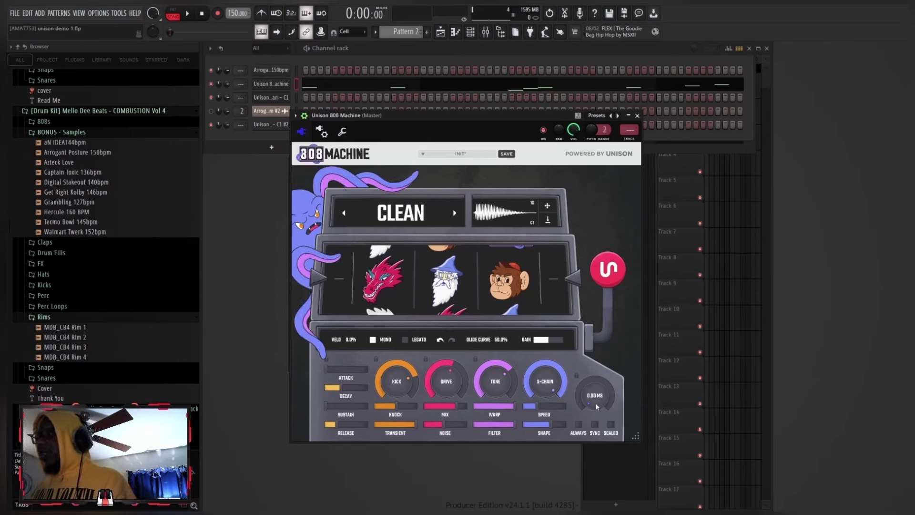
Enable Legato, set the glide curve to 49.3% and raise the Glide amount to around the middle
click(405, 340)
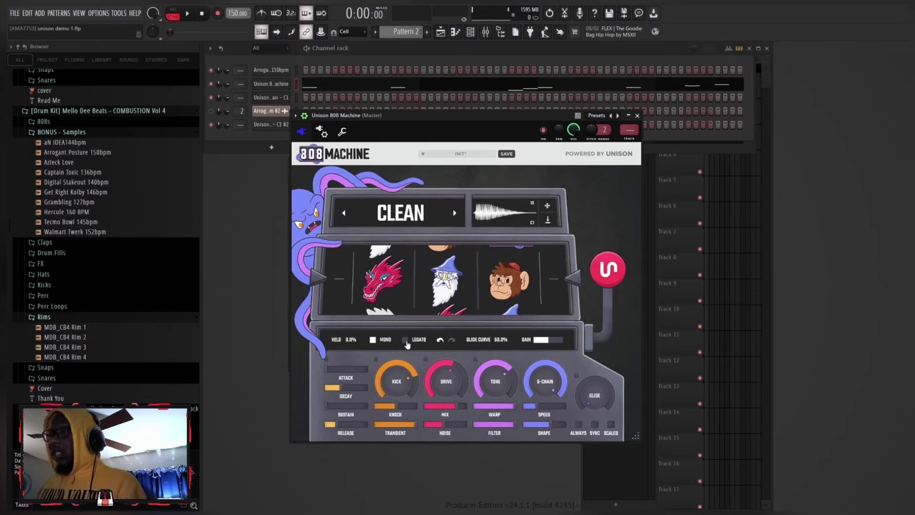
mouse_move(500, 339)
mouse_down()
mouse_move(499, 324)
mouse_move(499, 340)
mouse_up()
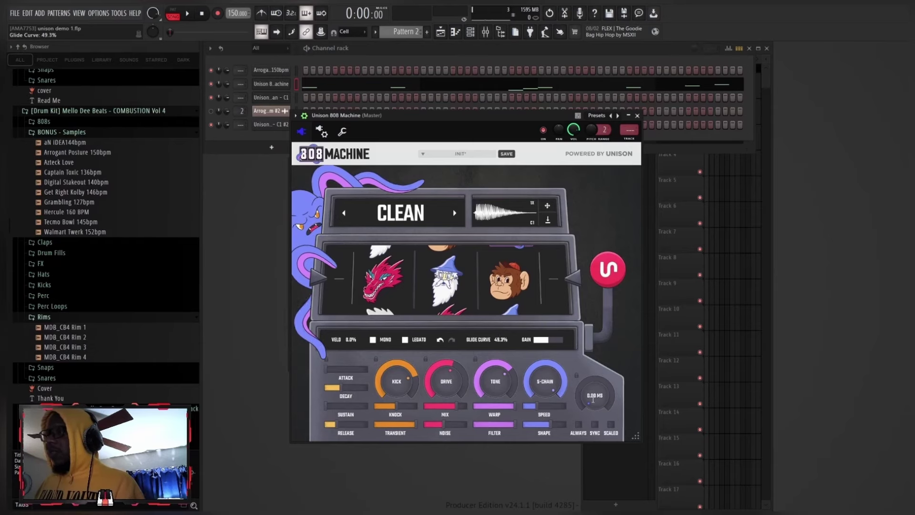
drag(592, 405, 567, 325)
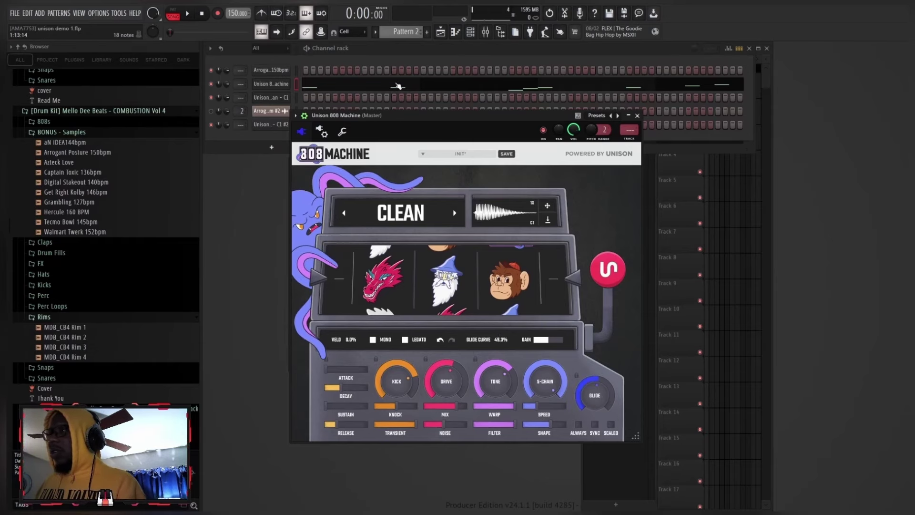
Add overlapping long C4 and C2 notes in the 808's piano roll and play the pattern to hear the glide
key(F7)
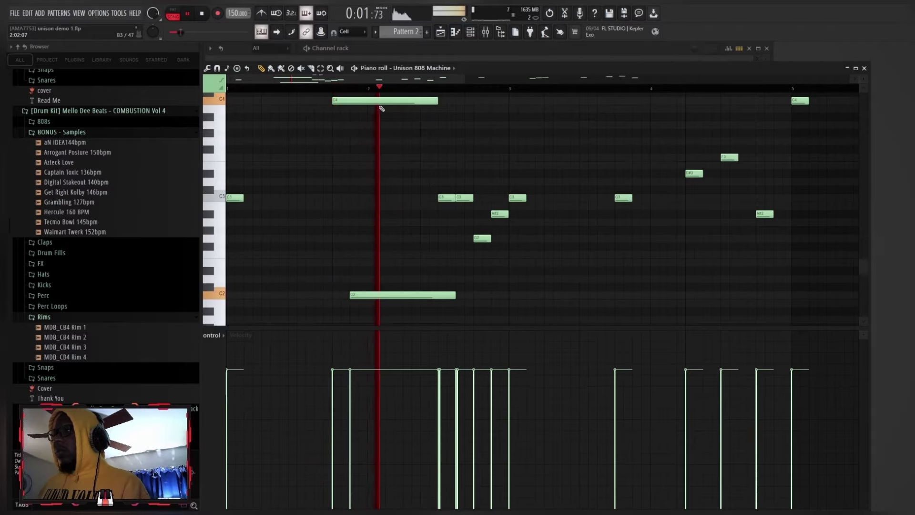
key(space)
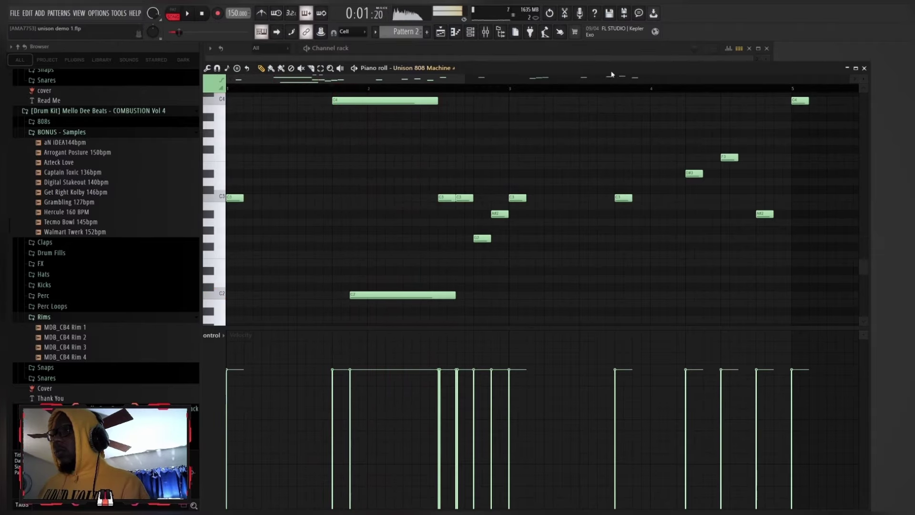
click(865, 68)
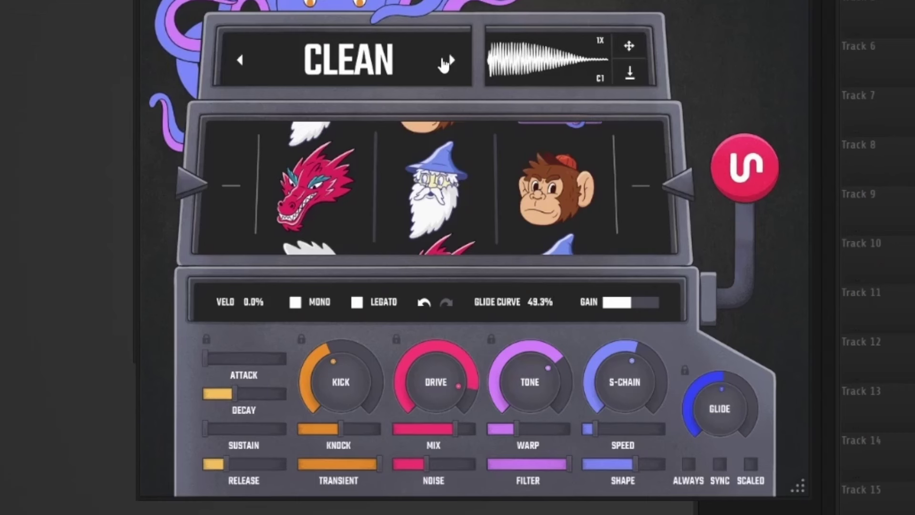
Cycle through the plugin's sound modes, including Lo-Fi and Aggressive, and return to Clean
click(451, 215)
click(451, 214)
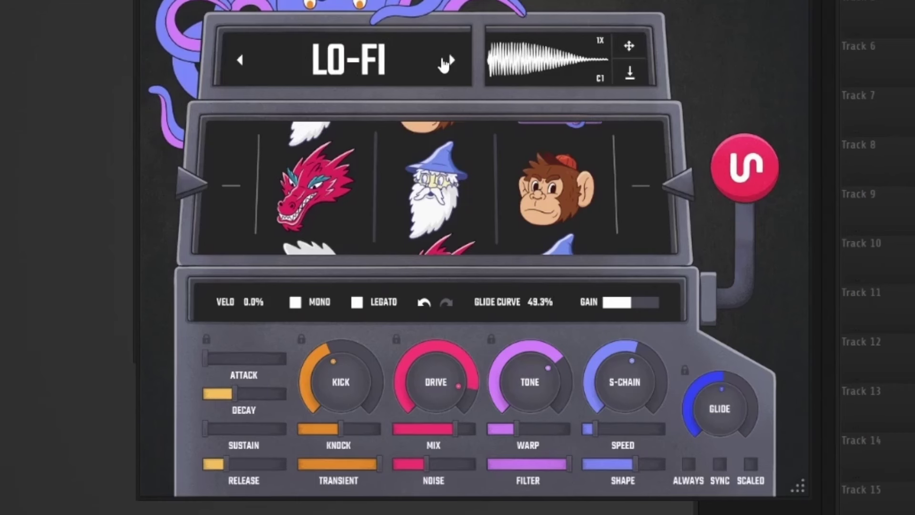
click(445, 64)
click(445, 65)
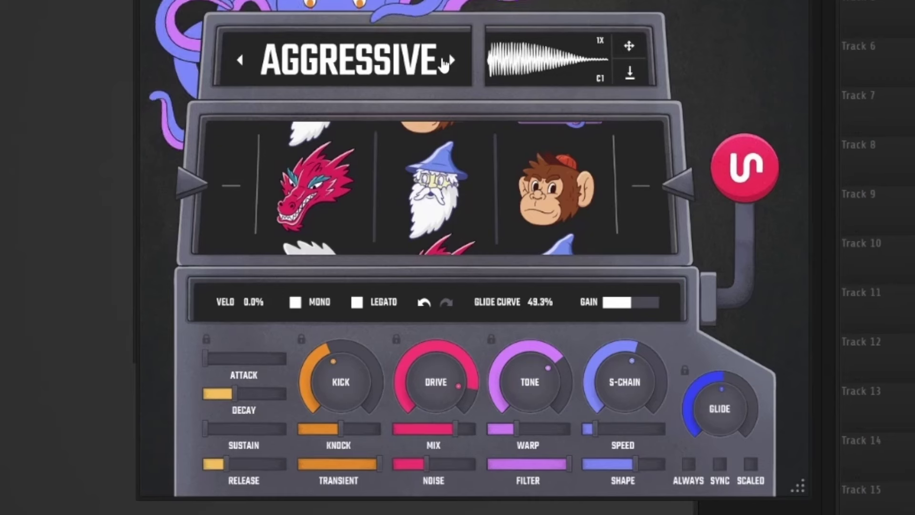
click(445, 65)
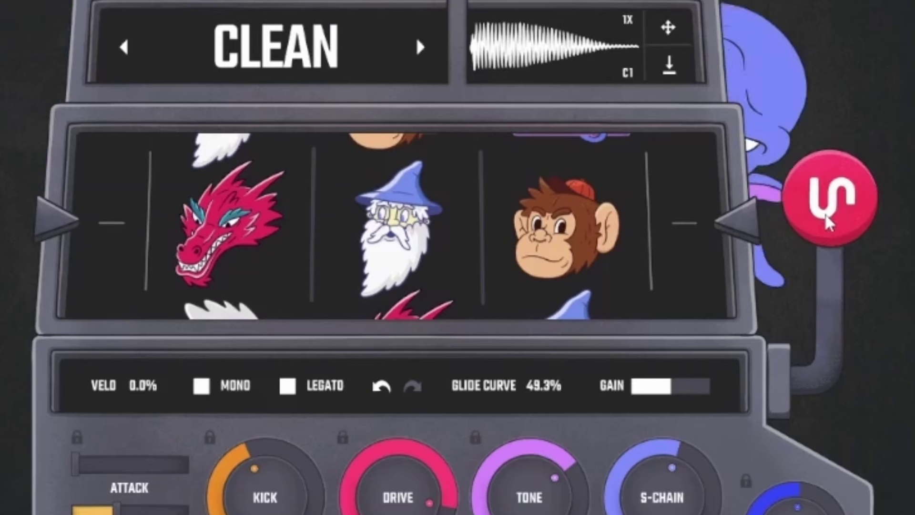
Generate several random 808s with the slot machine and audition them with the pattern
click(607, 278)
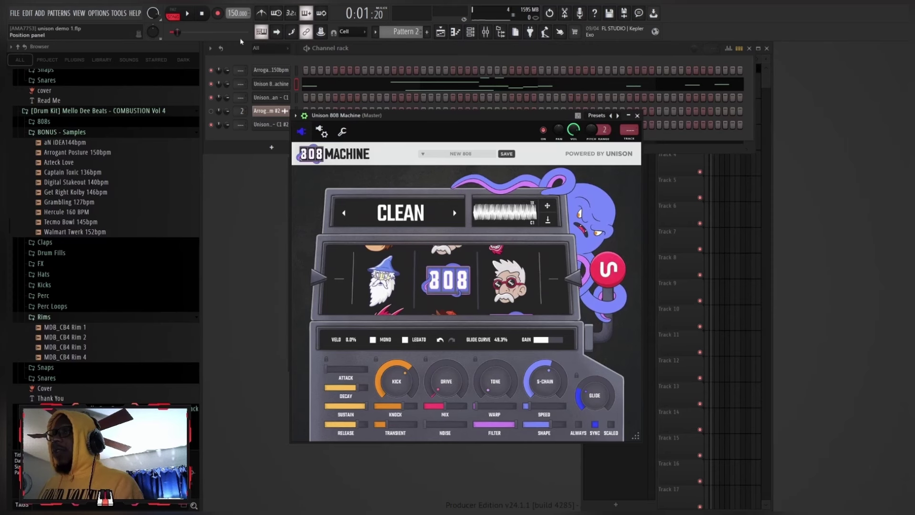
click(188, 14)
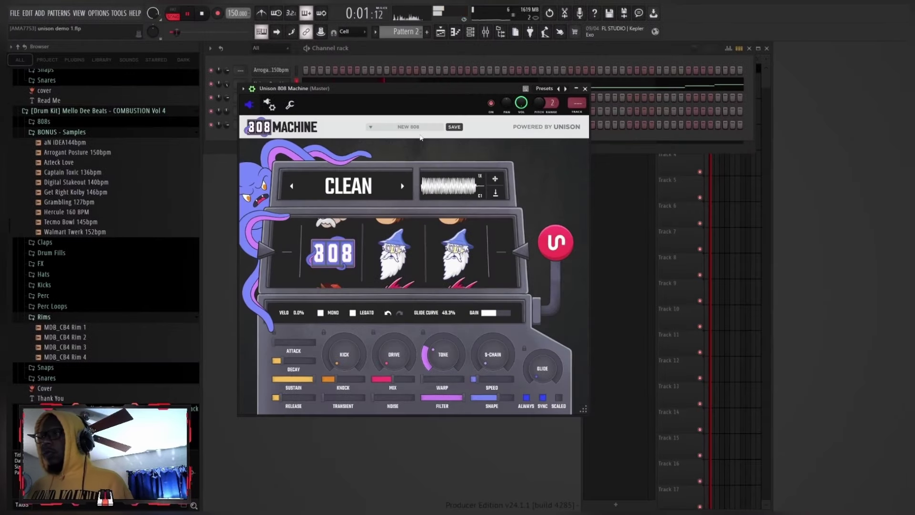
click(202, 13)
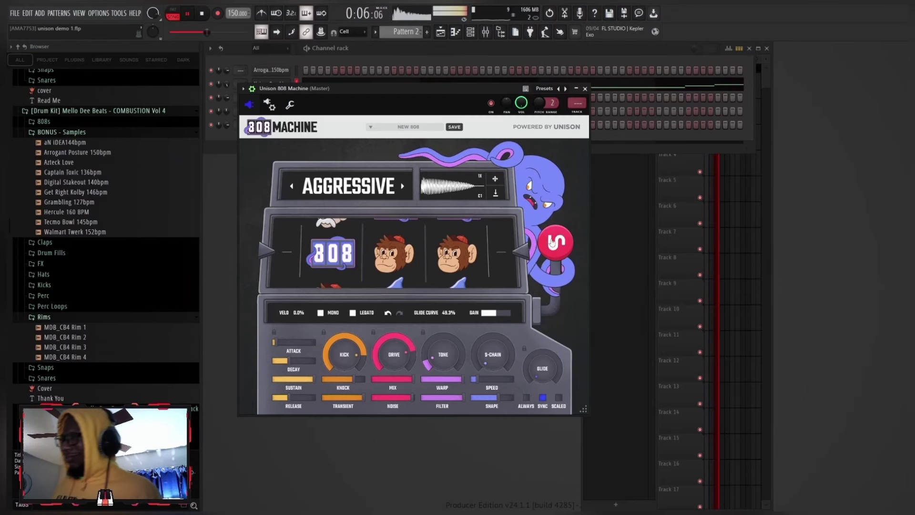
click(556, 242)
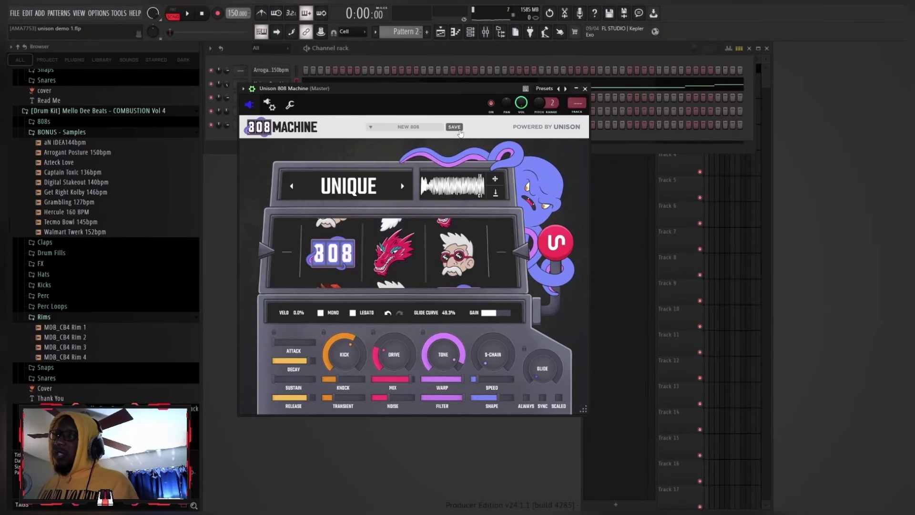
Load the Basic Knock user preset and audition it with the pattern
click(460, 130)
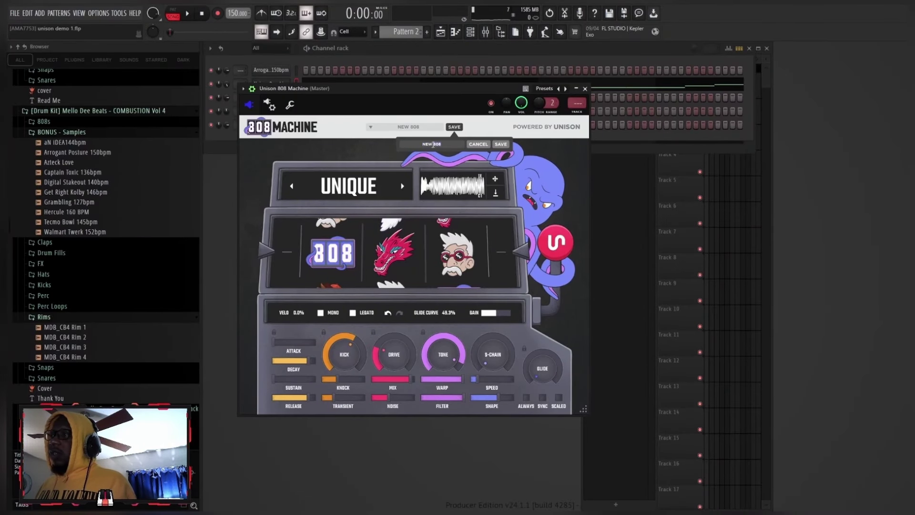
click(478, 145)
click(423, 129)
mouse_move(415, 144)
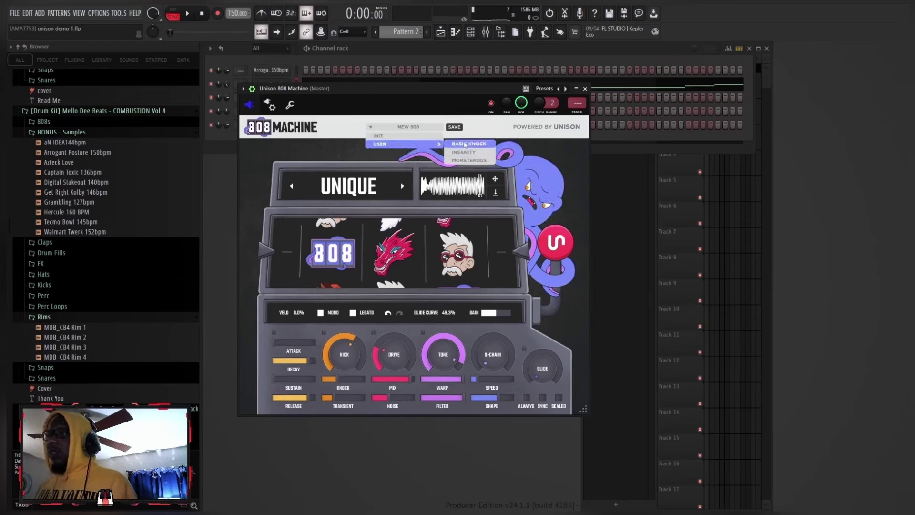
click(465, 144)
click(187, 14)
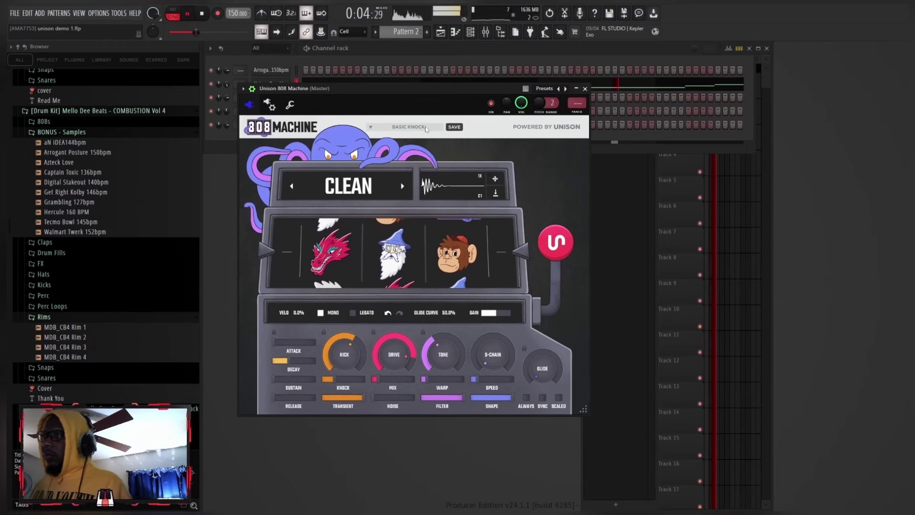
click(202, 14)
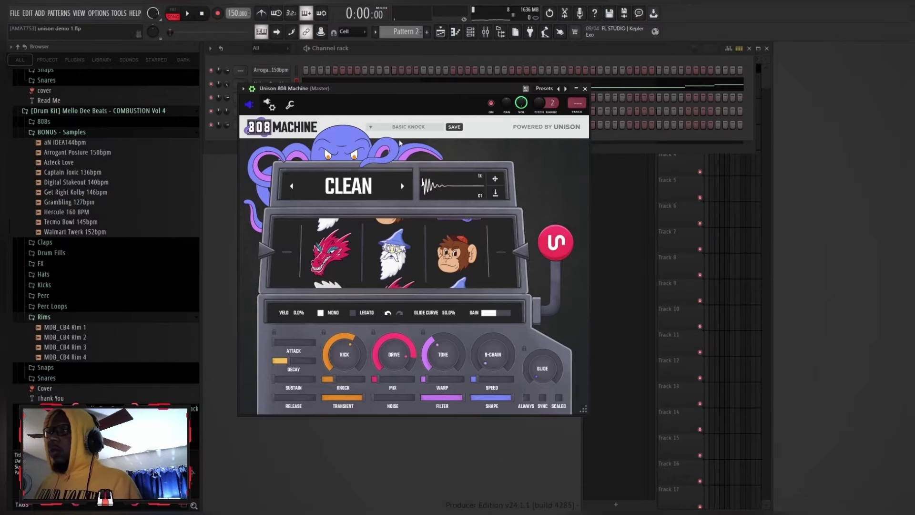
Load the Insanity user preset
click(411, 127)
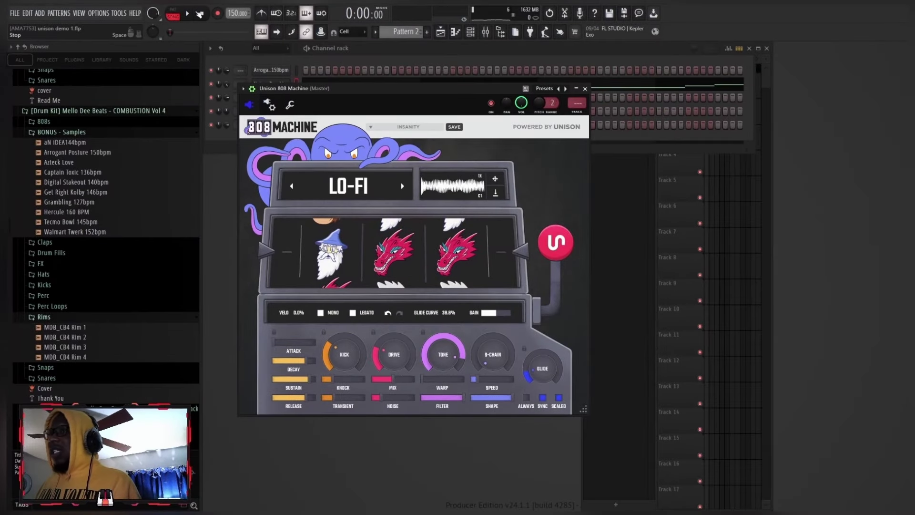
Audition the Insanity preset with the pattern, and load the Monsterous user preset and audition it the same way
click(189, 14)
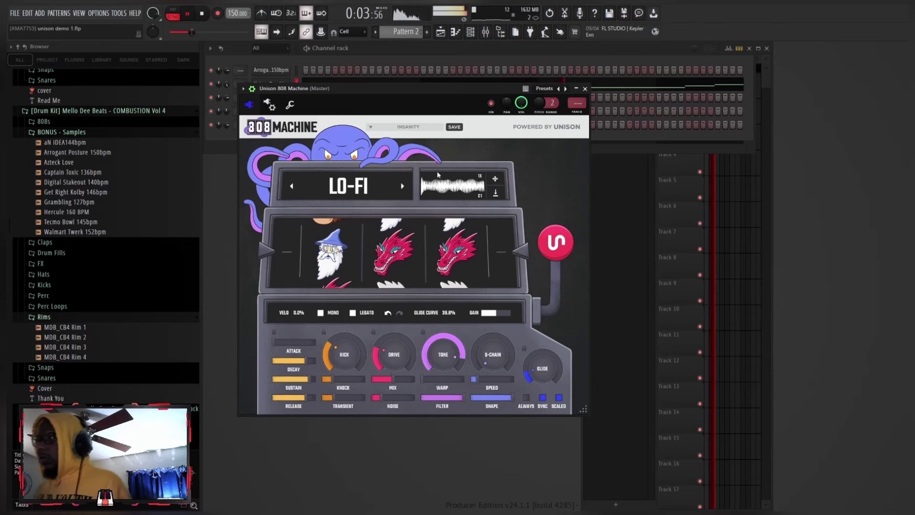
click(202, 14)
click(413, 130)
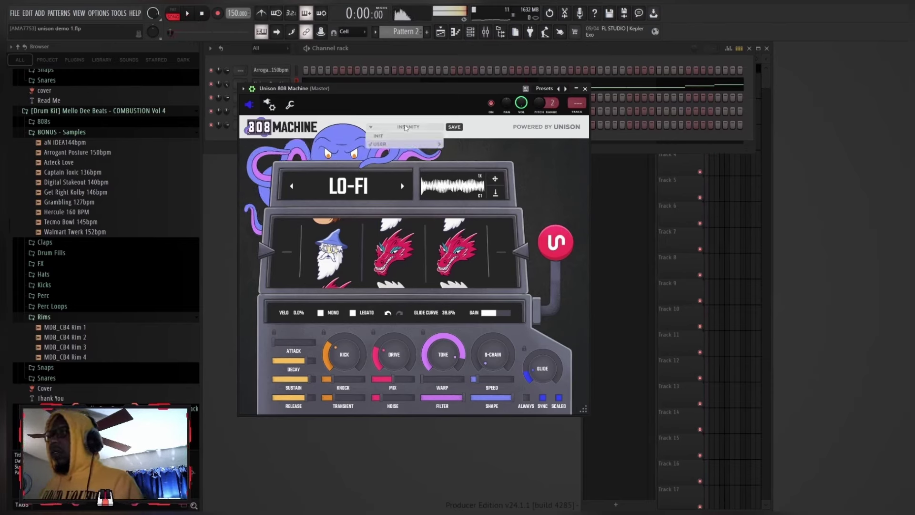
mouse_move(414, 145)
click(453, 160)
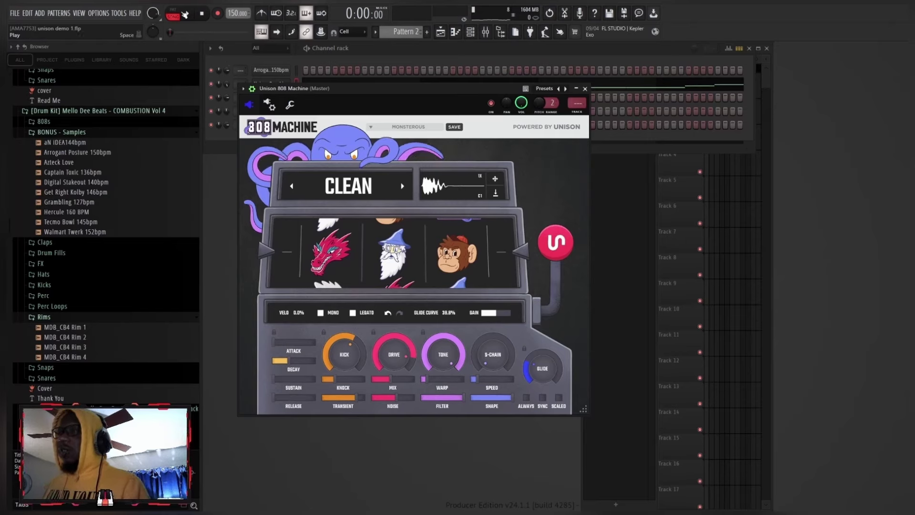
click(186, 14)
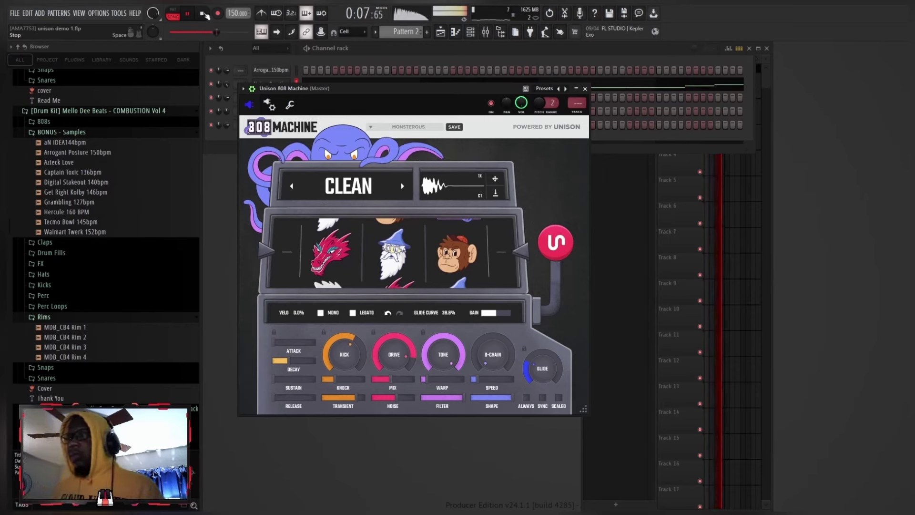
key(space)
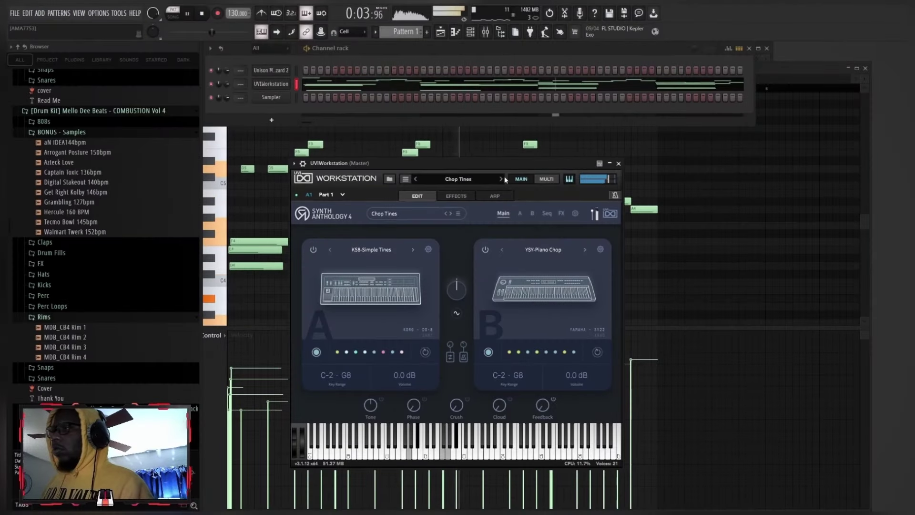
Transpose the UVIWorkstation notes up an octave and delete the short A#5 melody note in the middle of bar 4
click(785, 71)
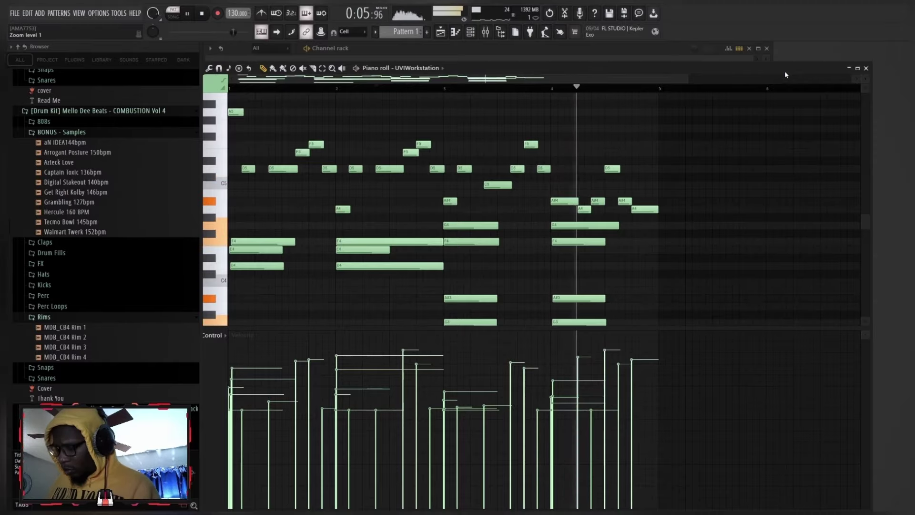
key(ctrl+Up)
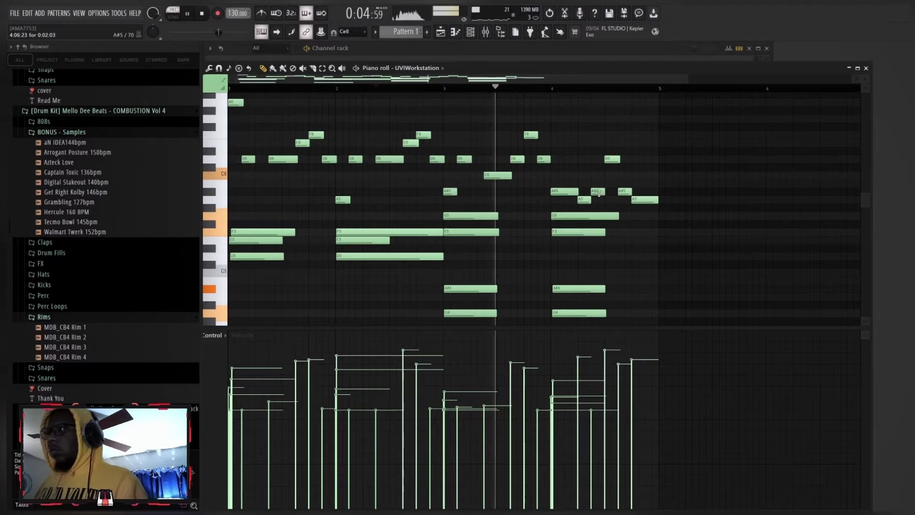
right_click(598, 192)
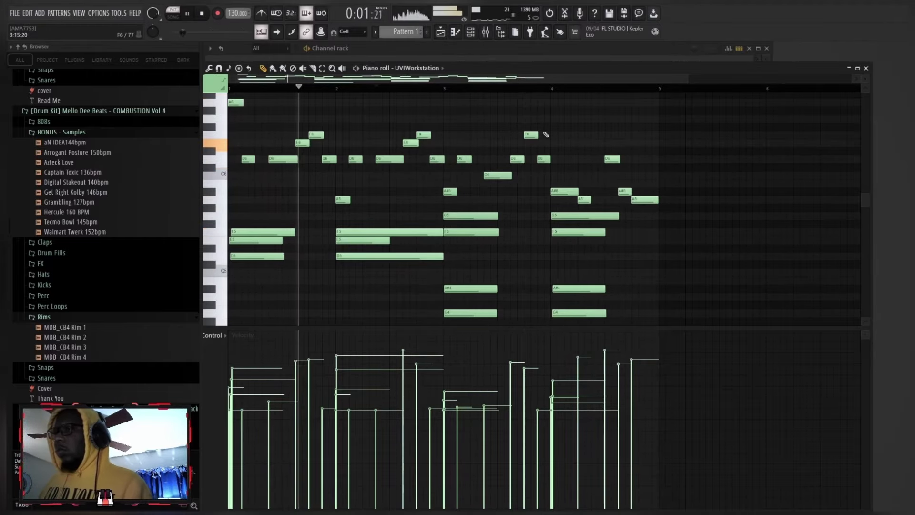
scroll(546, 134, down, 2)
scroll(547, 135, up, 1)
scroll(547, 134, down, 1)
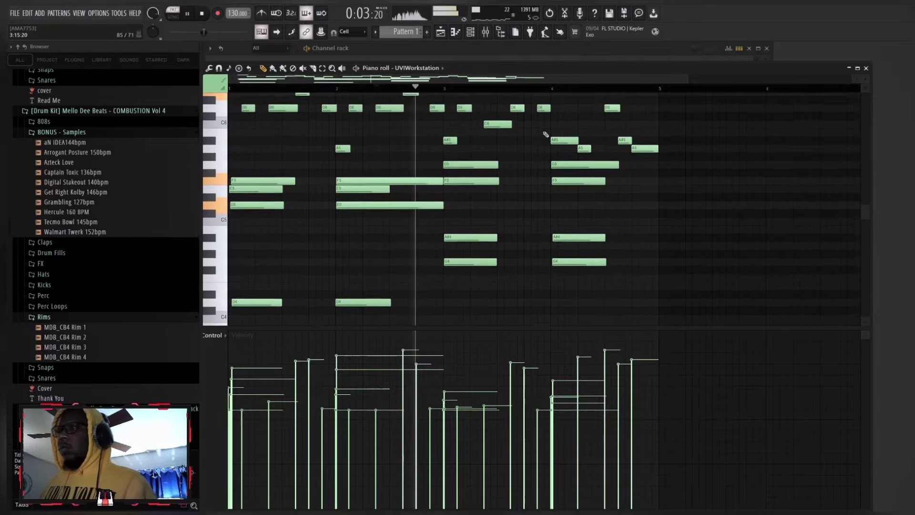
scroll(546, 134, up, 2)
scroll(546, 134, down, 1)
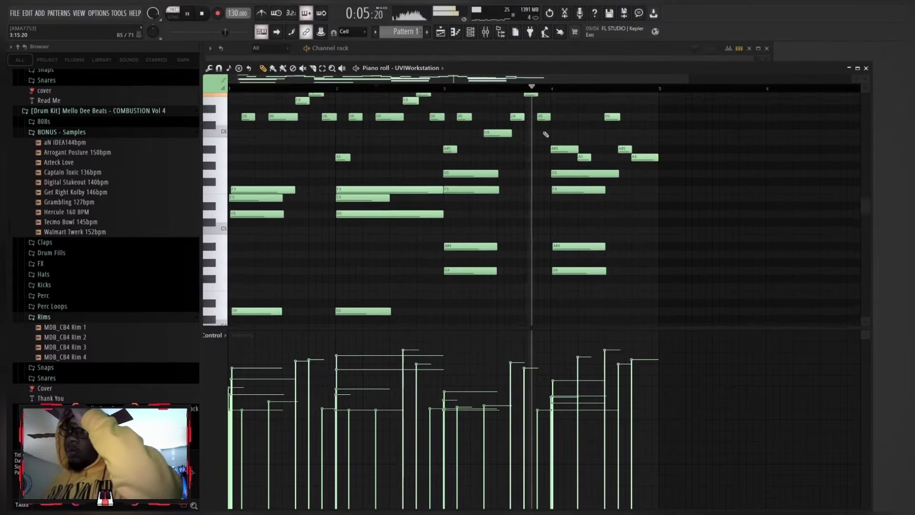
scroll(546, 134, down, 1)
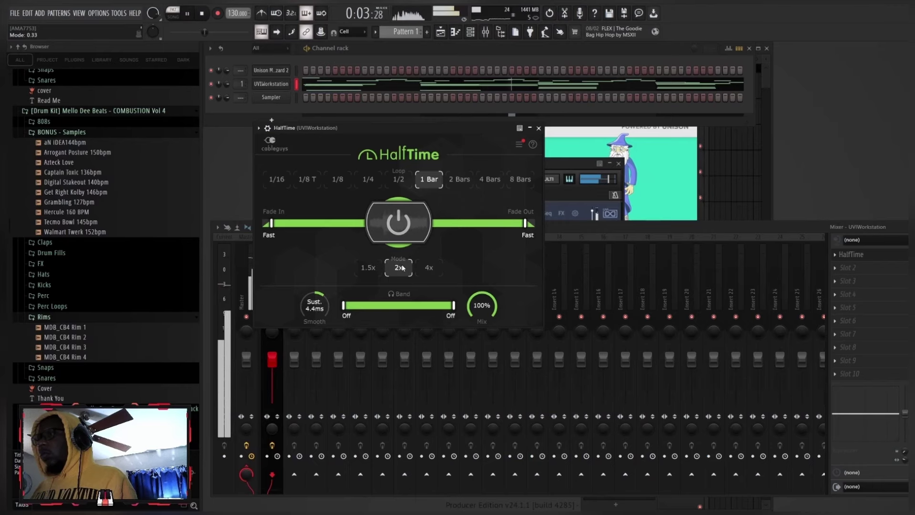
Set HalfTime's loop length to 1/2, and add ShaperBox 2 in slot 2 with its volume curve raised slightly near the start
click(401, 183)
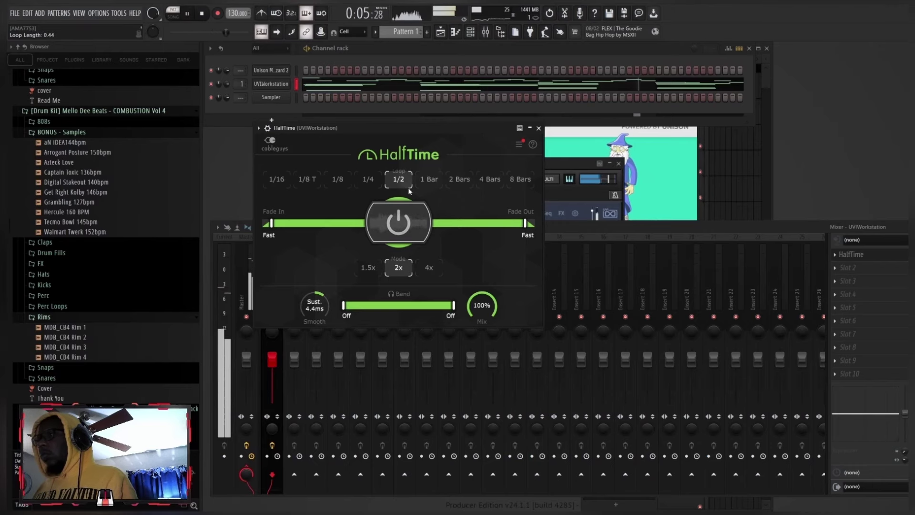
click(849, 268)
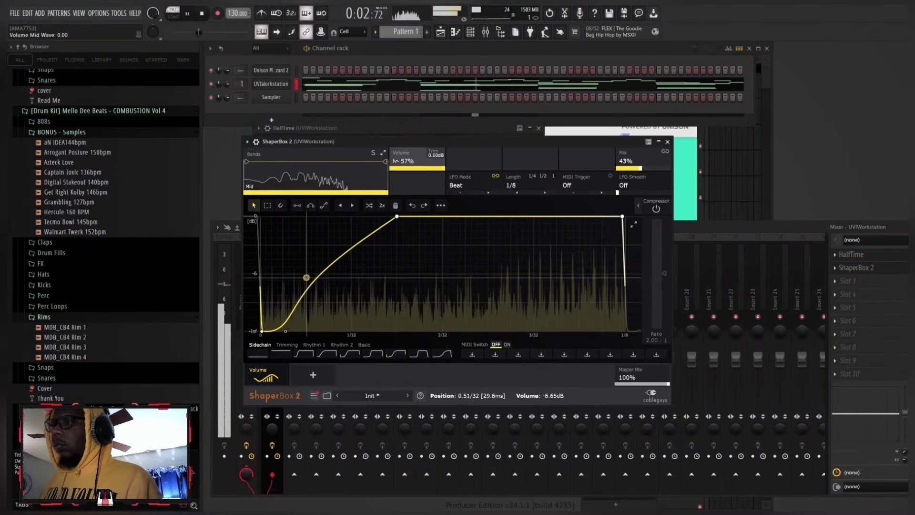
drag(306, 278, 303, 271)
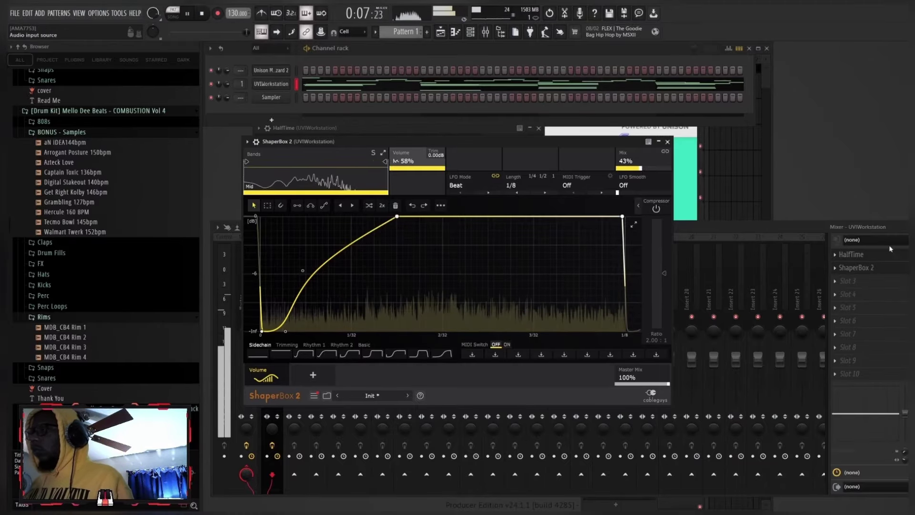
drag(641, 166, 640, 168)
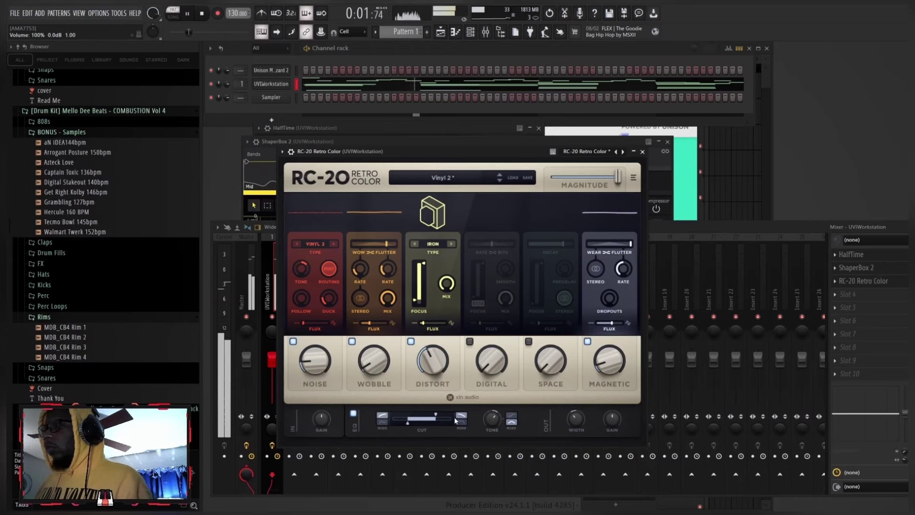
Switch the high-cut mode in the EQ section of RC-20 Retro Color on the UVIWorkstation track
click(461, 422)
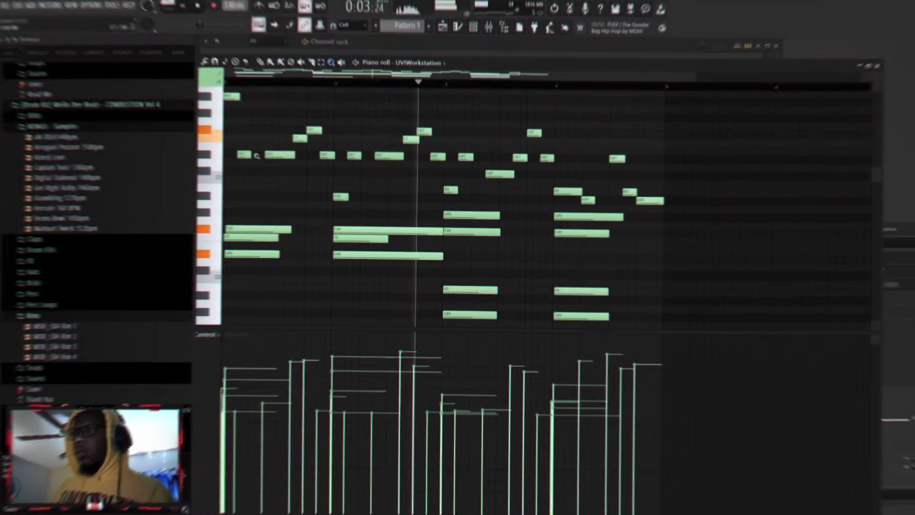
Transpose all UVIWorkstation notes down in pitch until the repeated melody note sits on C#7
key(Down)
key(Down)
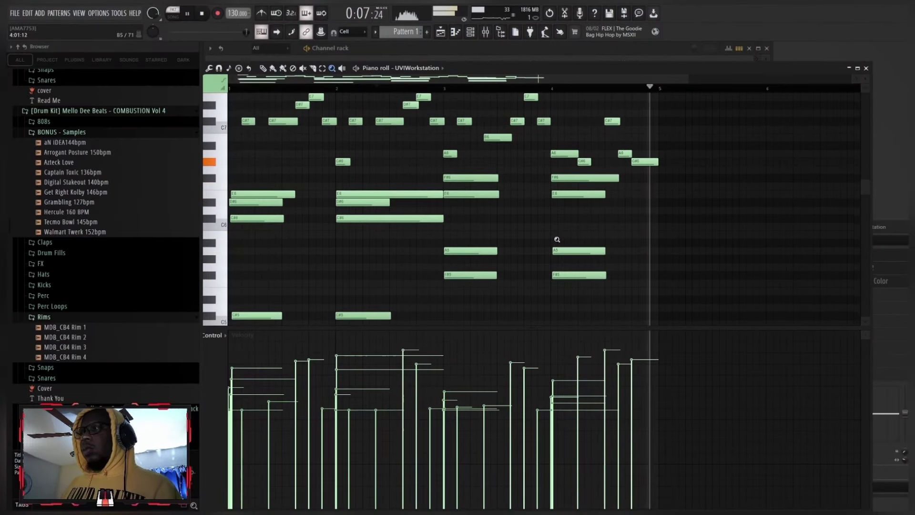
scroll(495, 189, down, 1)
scroll(496, 189, down, 1)
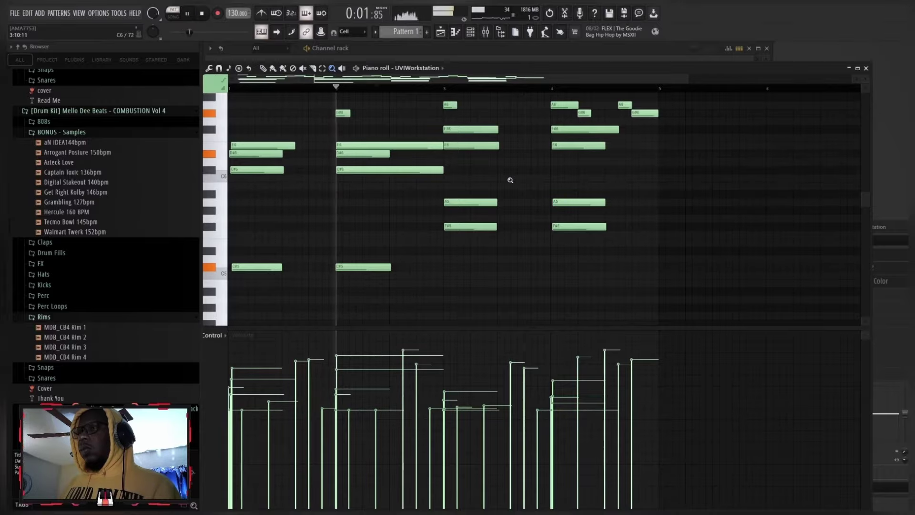
scroll(509, 143, up, 2)
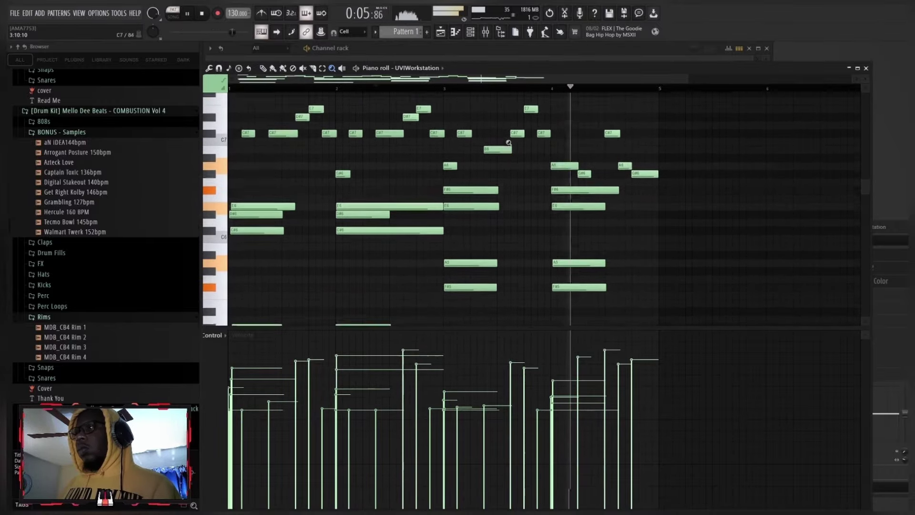
scroll(508, 142, down, 1)
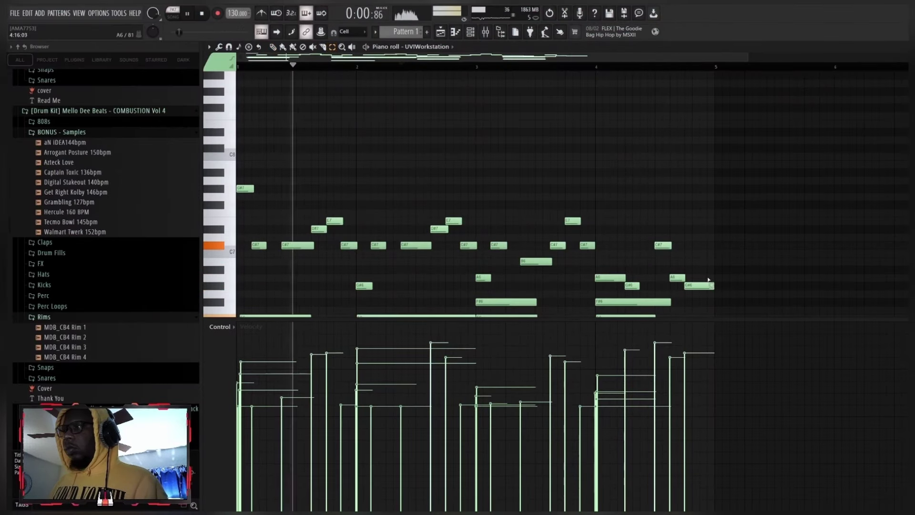
Select the high melody notes in the UVIWorkstation piano roll and make UVIWorkstation #2 the active channel
drag(717, 288, 31, 147)
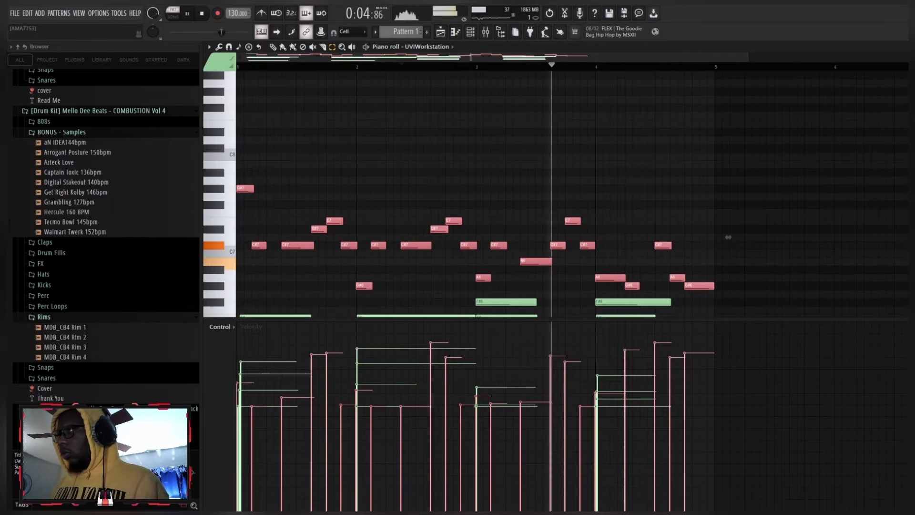
key(F7)
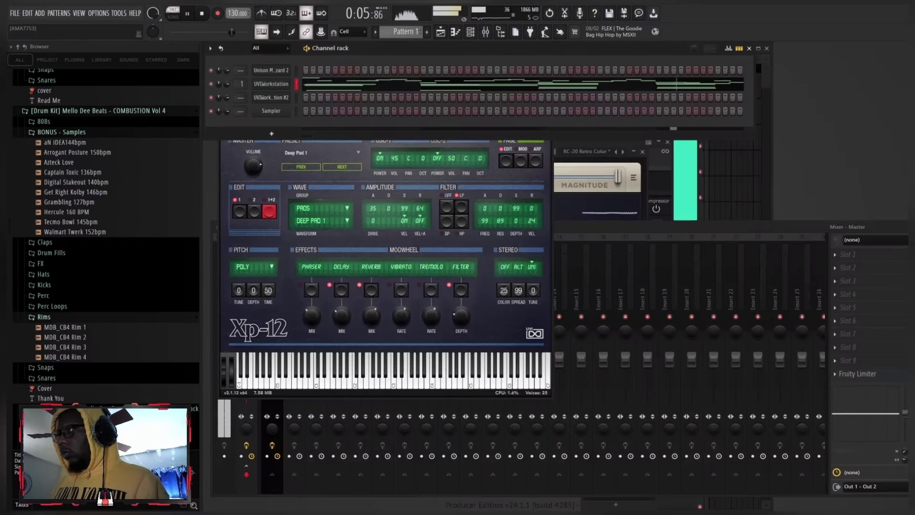
right_click(294, 104)
click(301, 97)
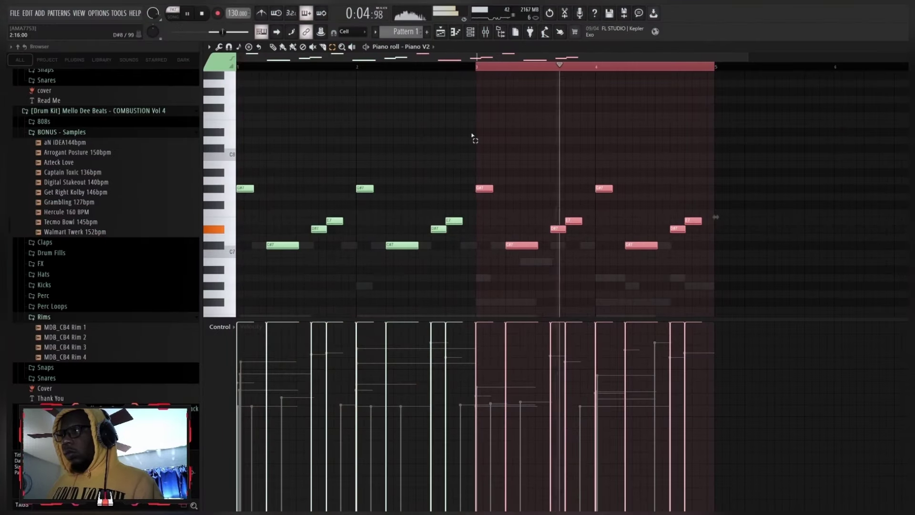
Deselect the notes in bars 3 and 4 of the Piano V2 pattern, clear the time selection and close the piano roll
click(506, 138)
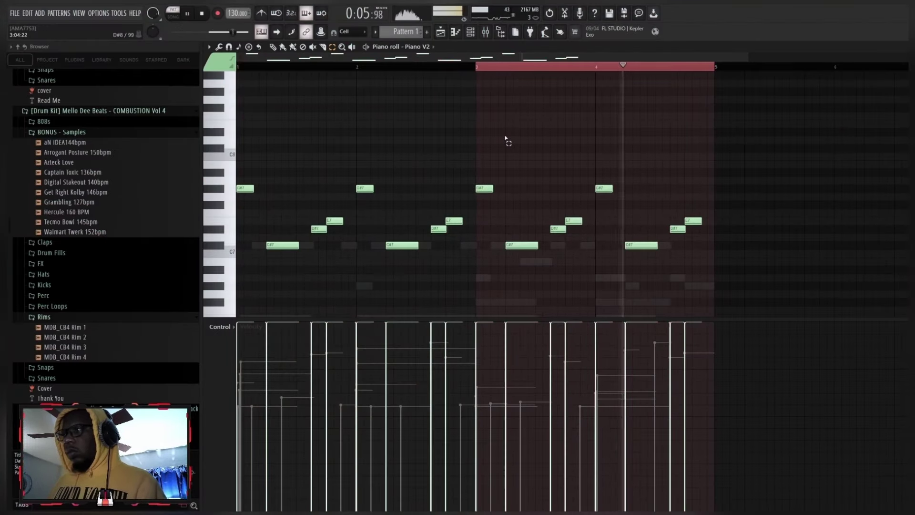
ctrl+click(269, 68)
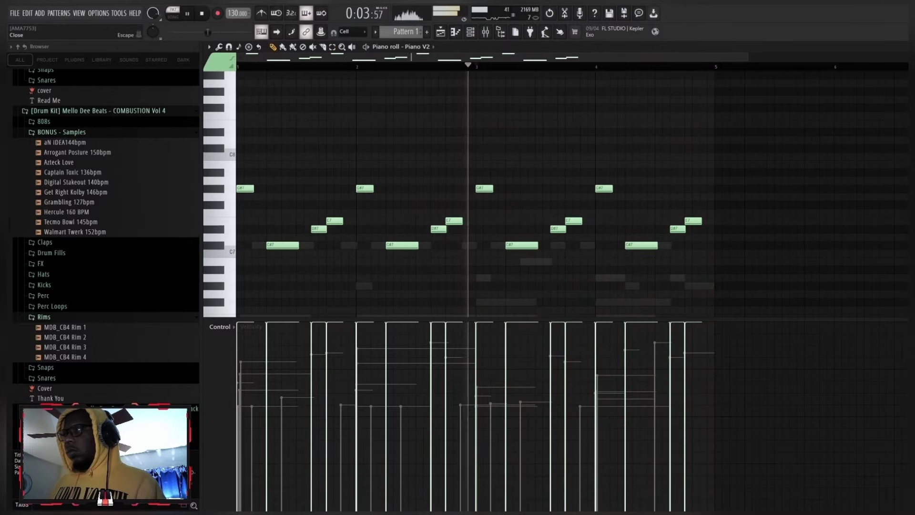
key(F7)
Open the Piano V2 instrument, load its Japanese Init preset and advance to the following preset
click(273, 112)
click(273, 113)
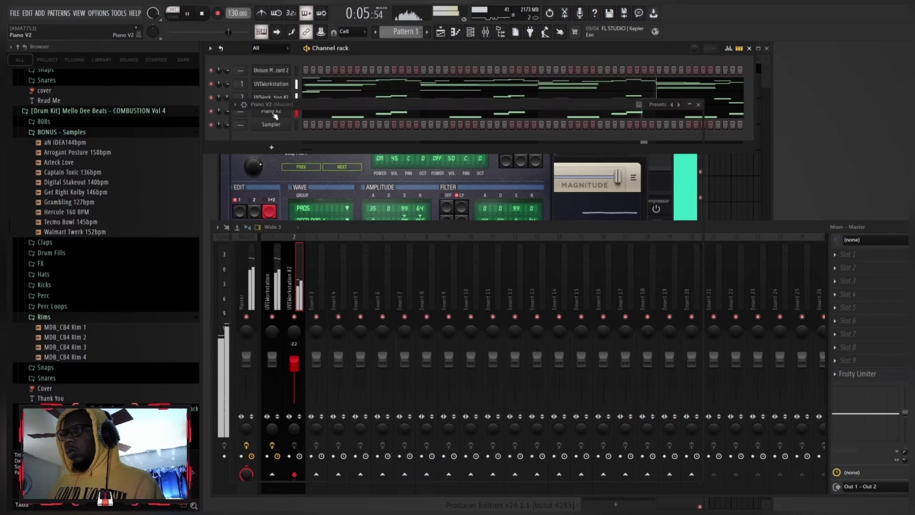
click(466, 117)
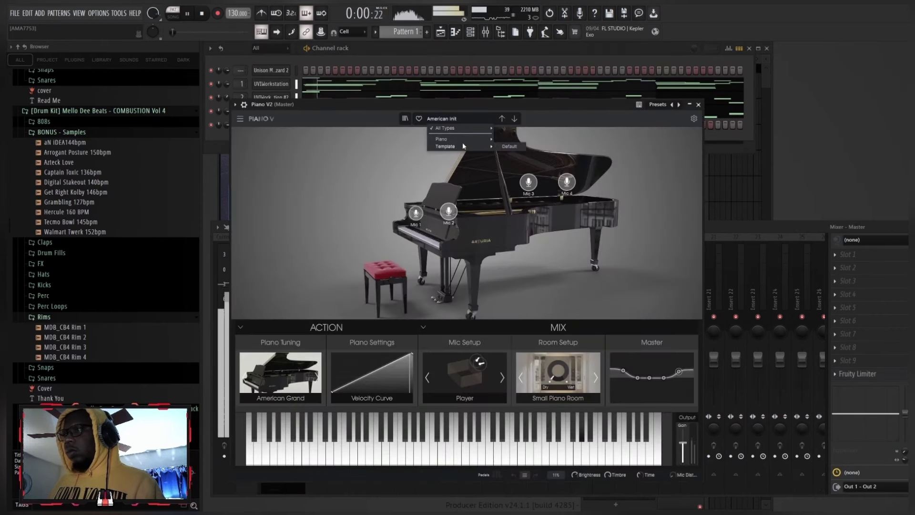
mouse_move(469, 139)
click(588, 193)
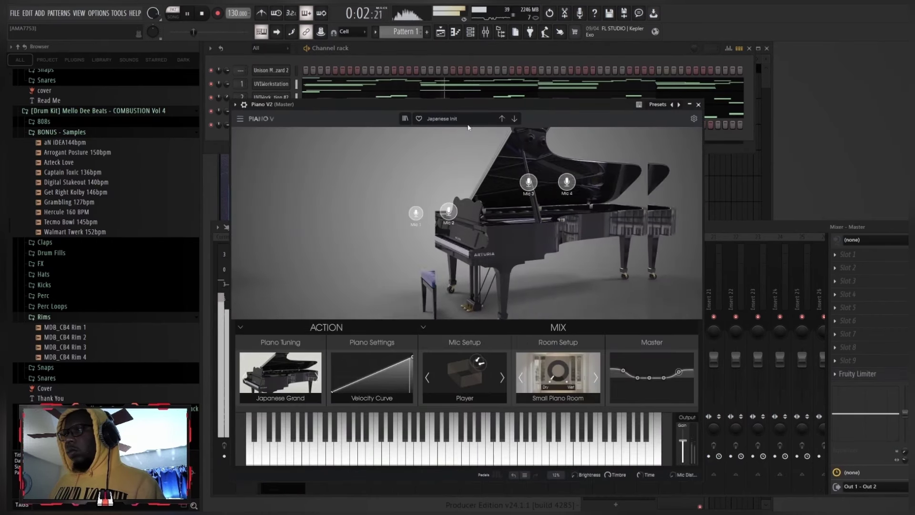
click(515, 119)
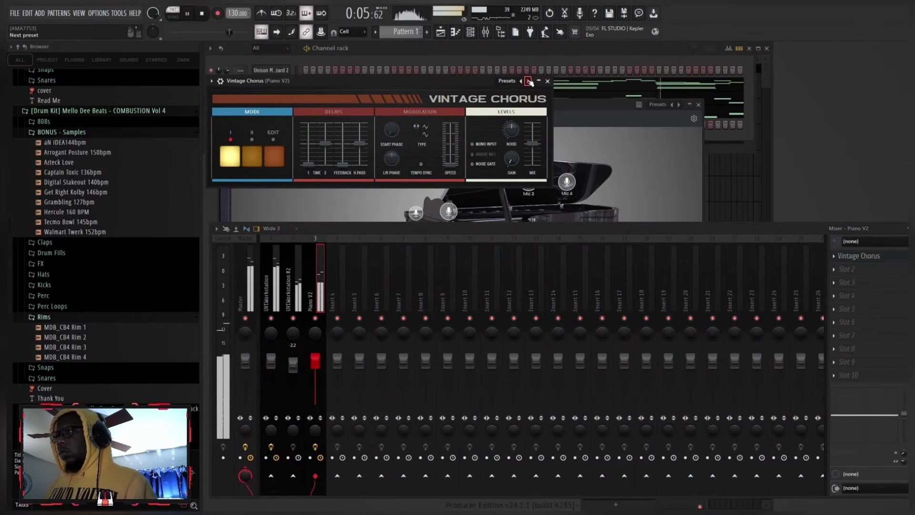
Step through the Vintage Chorus presets on the Piano V2 track to Juno 6 Mode I + II
click(529, 81)
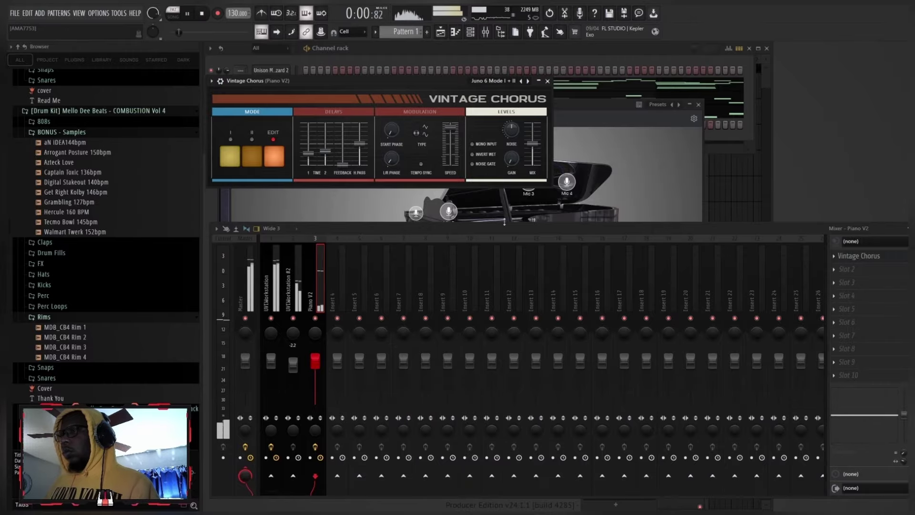
Add ValhallaSupermassive in slot 3 and Fruity Multiband Compressor in slot 4 of the Piano V2 track, and close the compressor
click(843, 281)
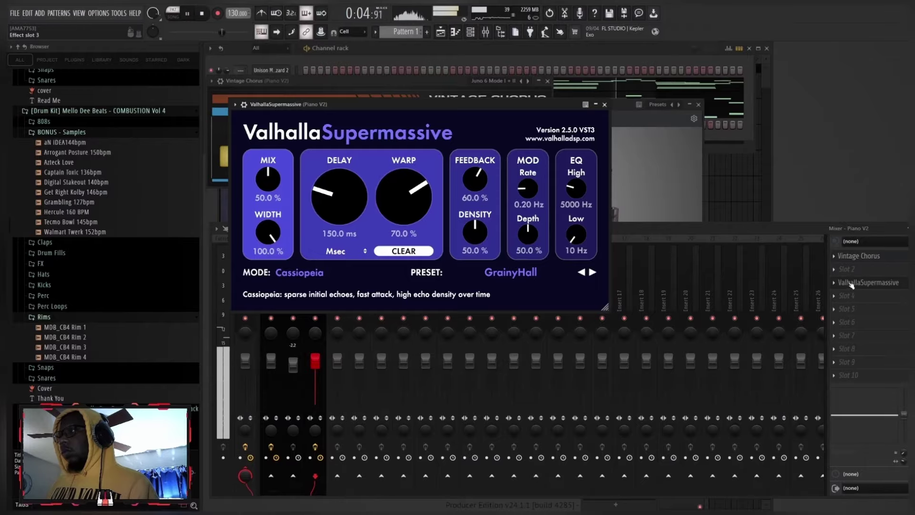
click(820, 238)
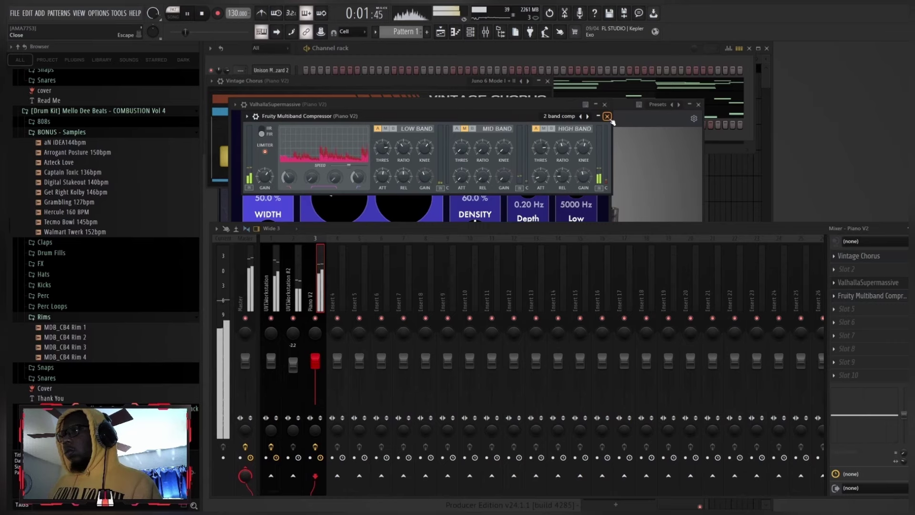
click(607, 117)
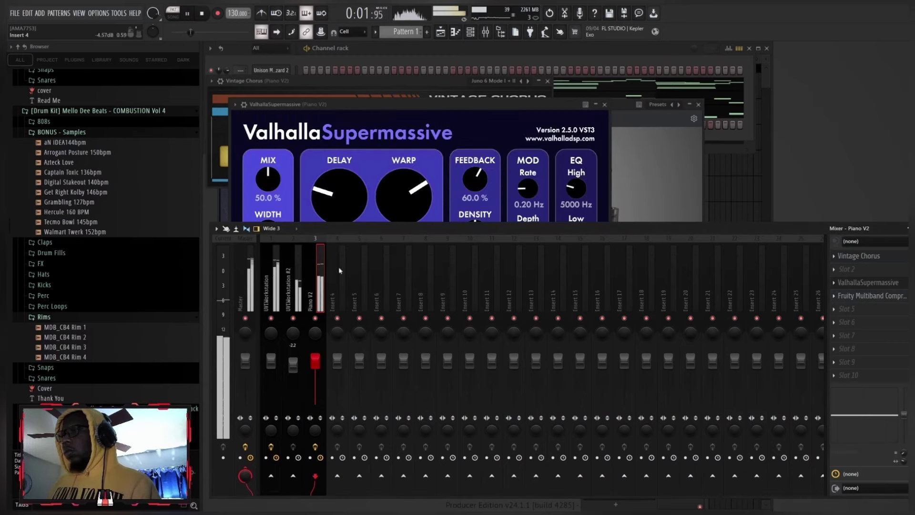
Solo the UVIWorkstation mixer track and add Fruity Parametric EQ 2 in its fifth effect slot
right_click(273, 318)
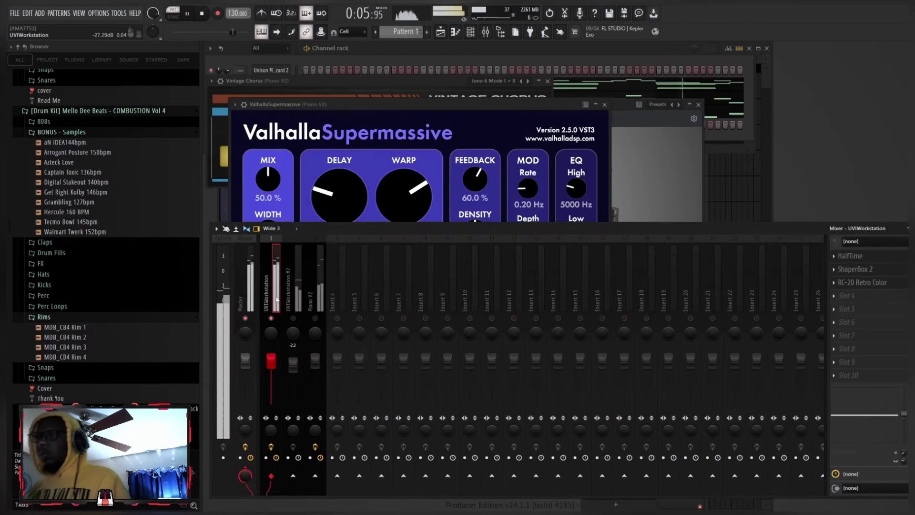
click(847, 309)
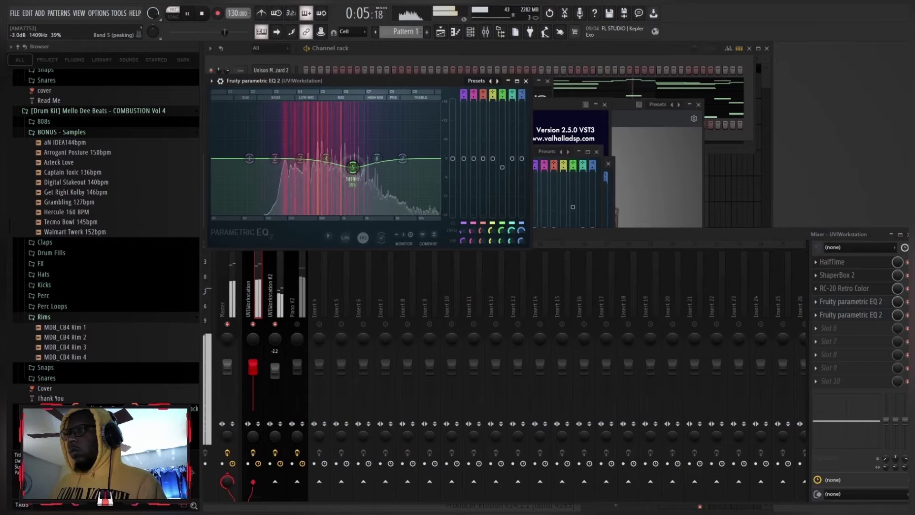
Deepen the band 5 cut and pull down band 7 in the UVIWorkstation track's Fruity Parametric EQ 2
drag(350, 150, 350, 180)
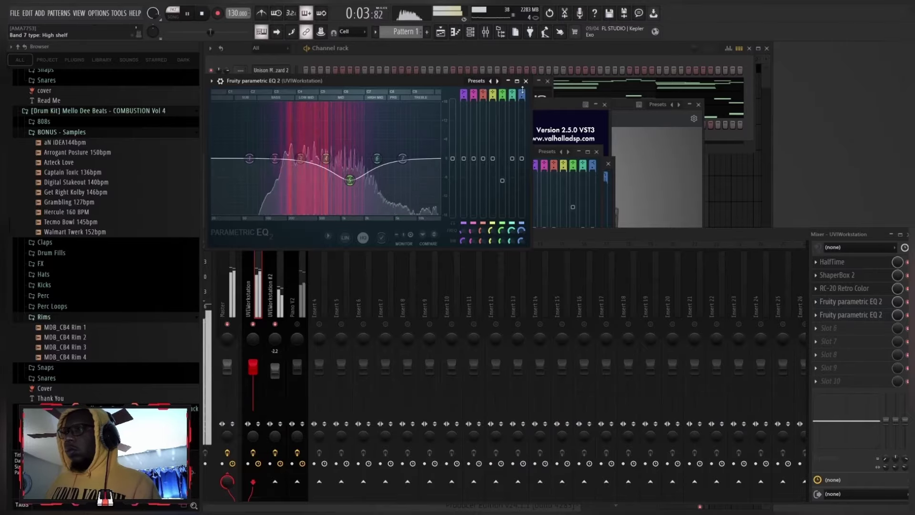
drag(412, 162, 399, 187)
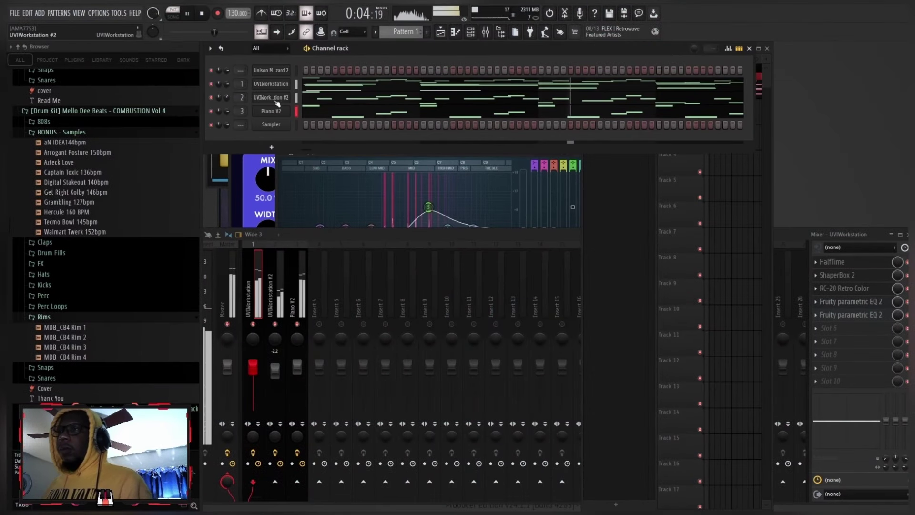
Audition samples in the drum kit's Hats folder and add MDB_CB4 Basic HH 10 as a new channel in the channel rack
click(79, 133)
click(56, 178)
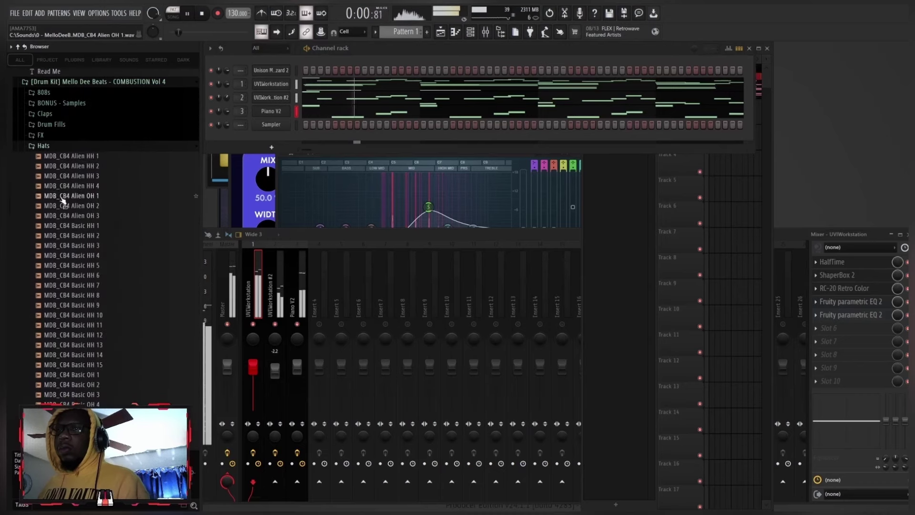
click(67, 205)
click(77, 315)
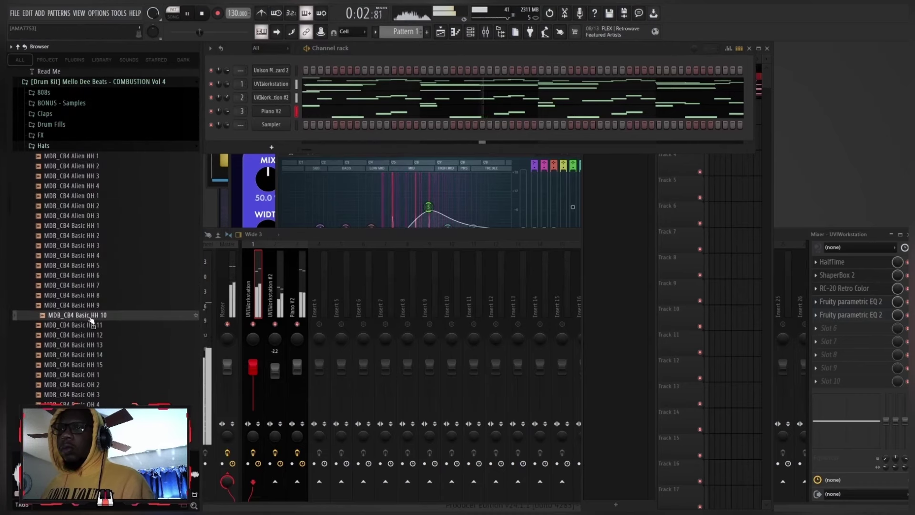
drag(275, 121, 271, 124)
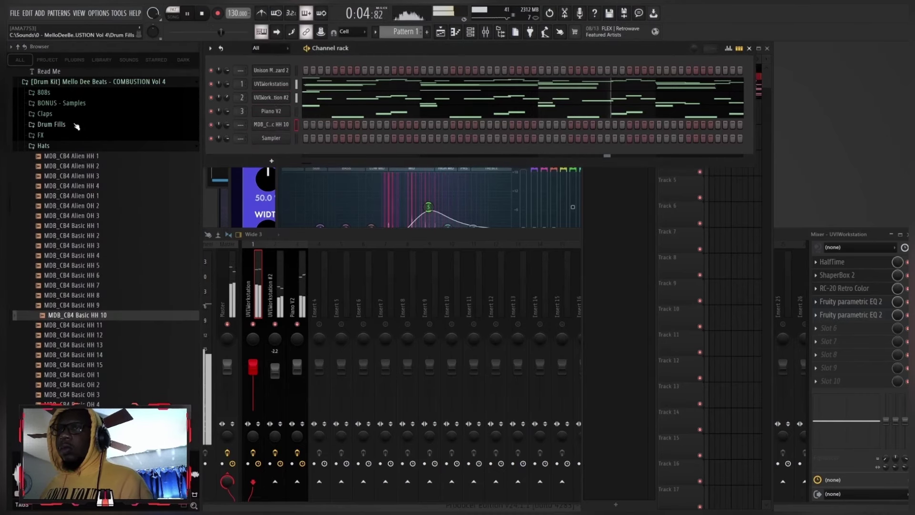
Import the Mid BPM HH - Calm 01 pattern from the Anarchy Hi Hat Midi Pack demo onto the MDB_CB4 Basic HH 10 channel
click(66, 145)
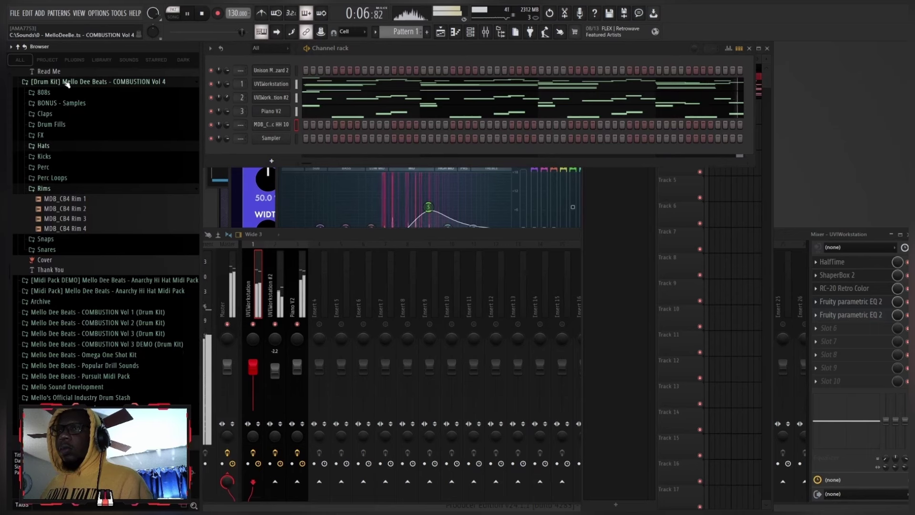
click(67, 83)
click(65, 96)
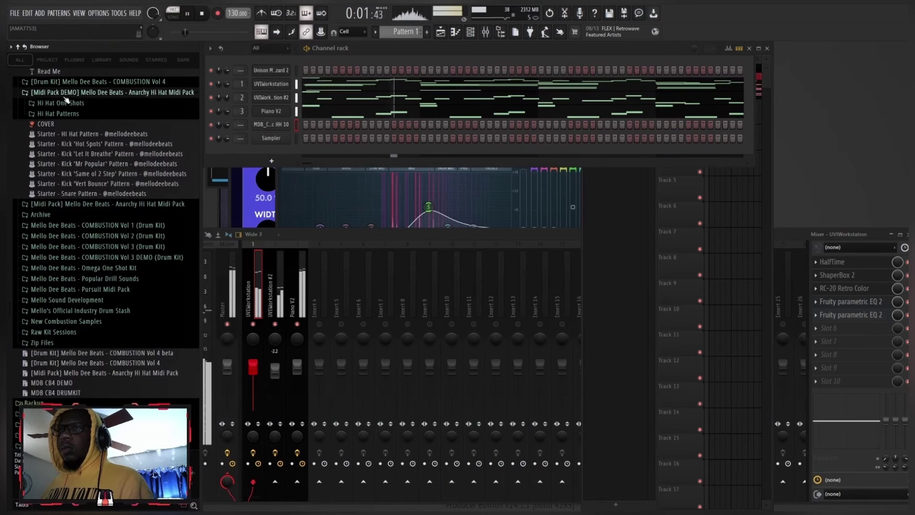
click(55, 115)
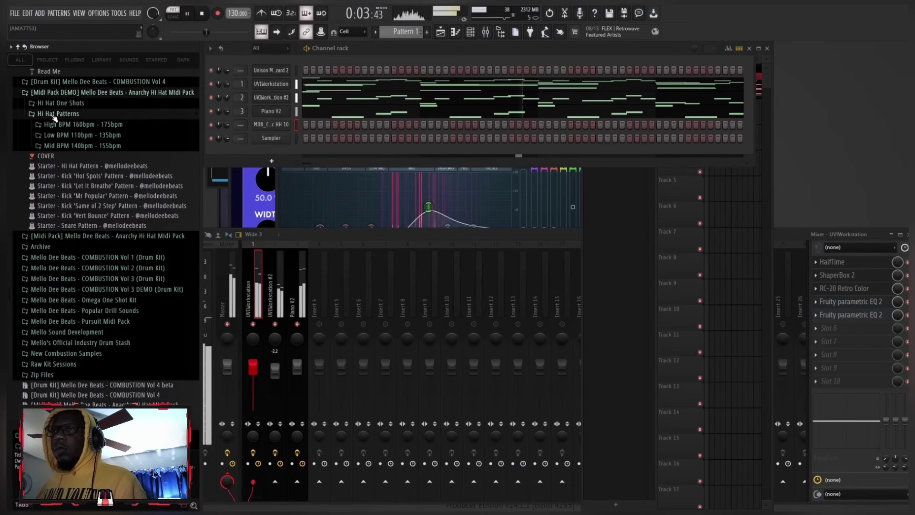
click(68, 146)
drag(110, 186, 158, 207)
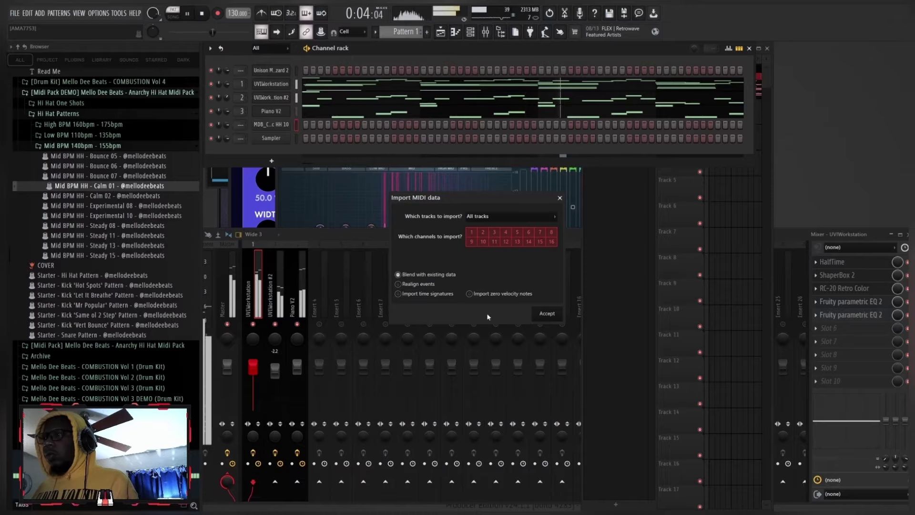
click(546, 314)
Check the imported hi-hat notes and place two C5 notes in bar 4 of an MDB_CB4 Basic OH 5 channel
click(327, 126)
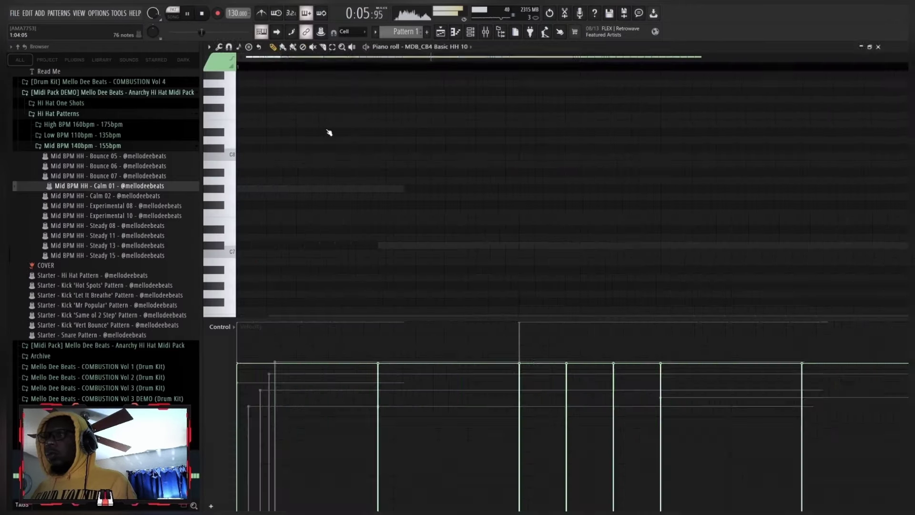
scroll(330, 135, down, 4)
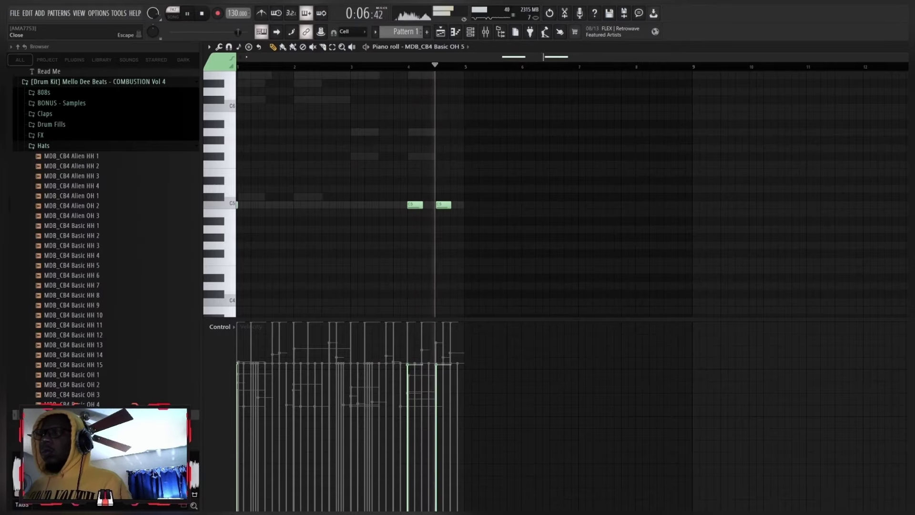
click(909, 47)
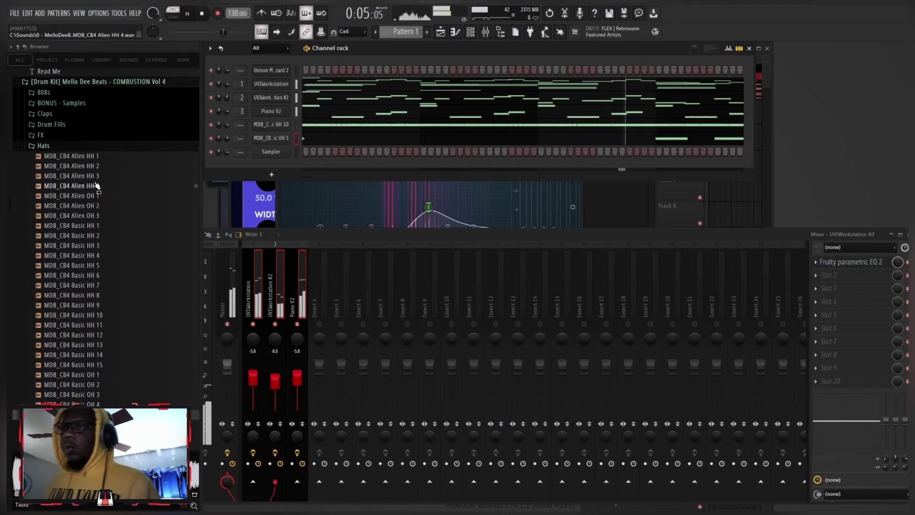
Open the MDB_CB4 Snare Roller 1 notes and duplicate the pattern from bars 1-2 into bars 3-4
click(86, 146)
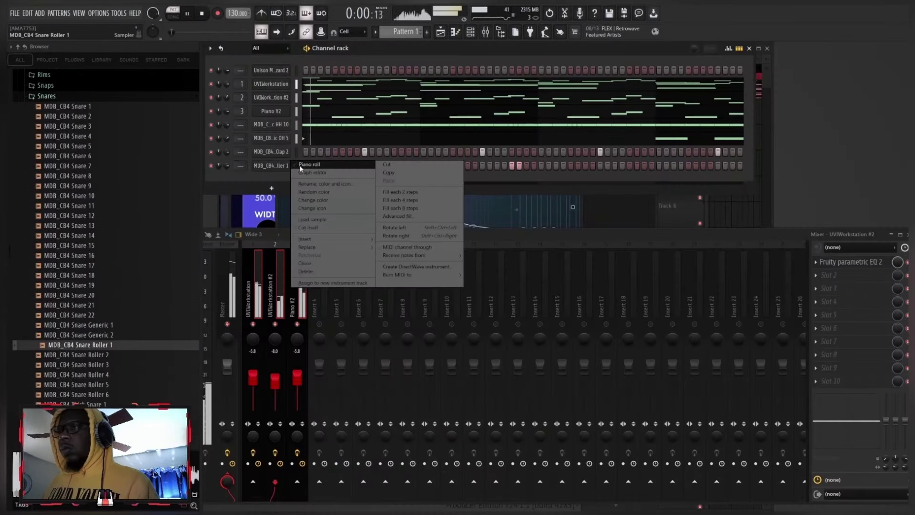
click(305, 165)
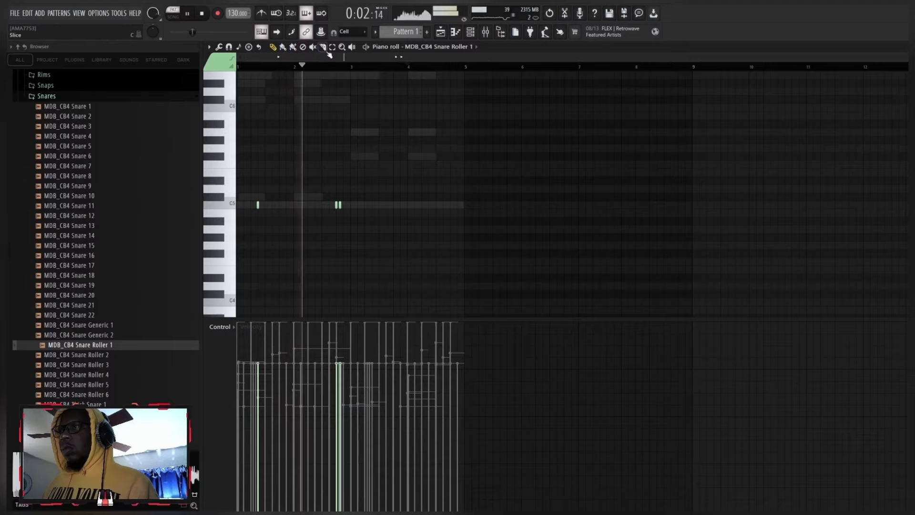
drag(352, 67, 238, 66)
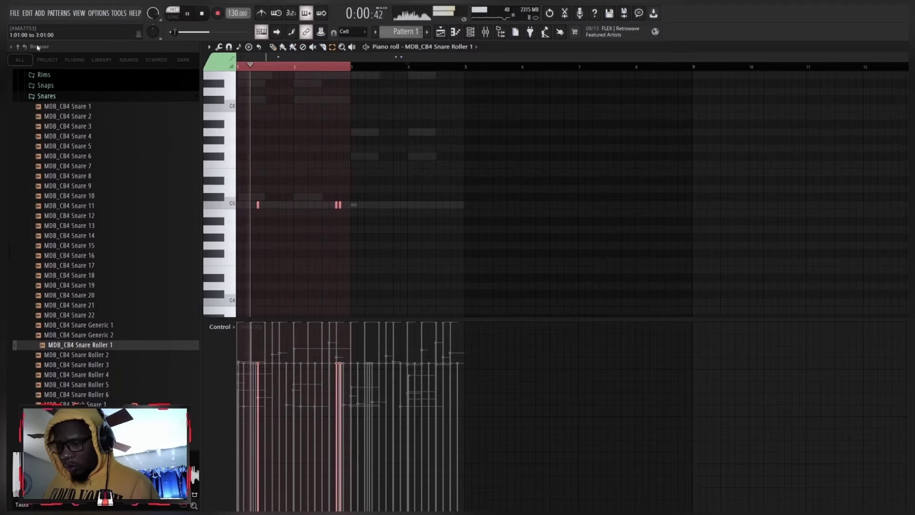
key(ctrl+b)
ctrl+click(288, 68)
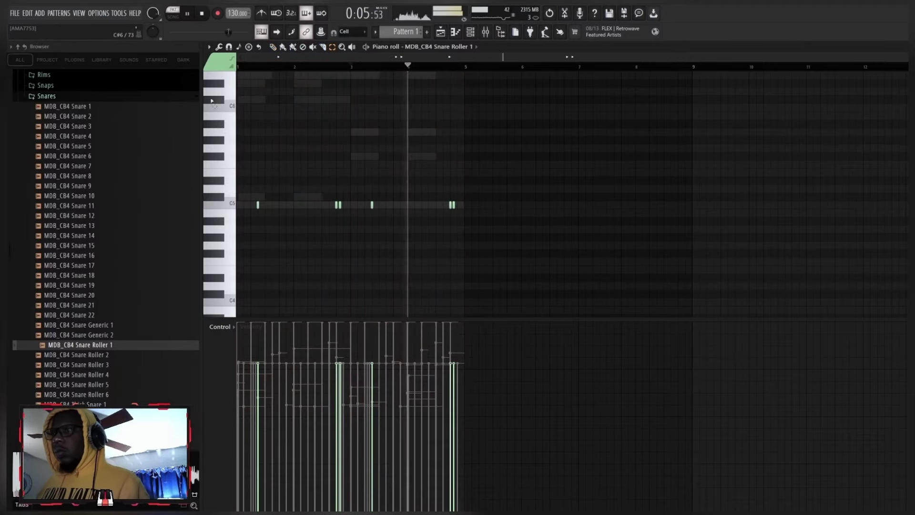
Transpose all Snare Roller 1 notes up by semitones, settling on six semitones above C5
key(shift+Up)
key(shift+Up)
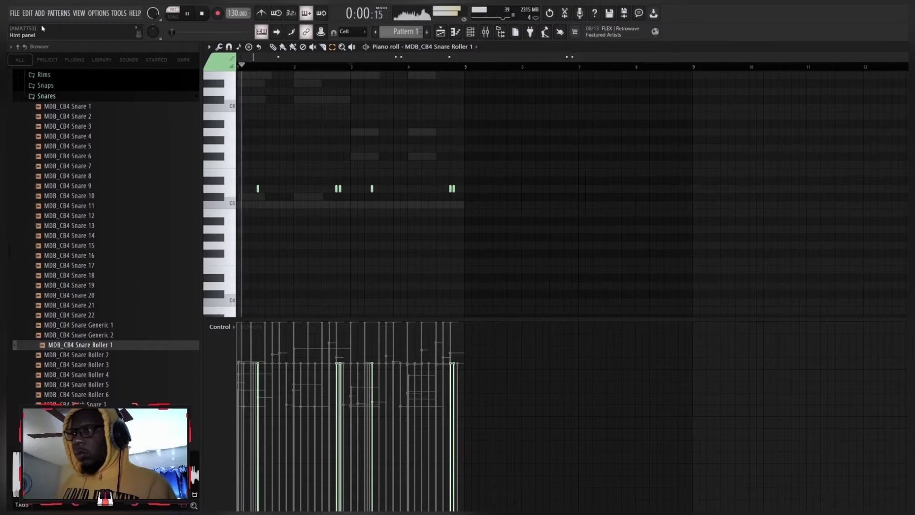
key(shift+Up)
key(shift+Up)
key(shift+Up)
key(shift+Up)
key(shift+Up)
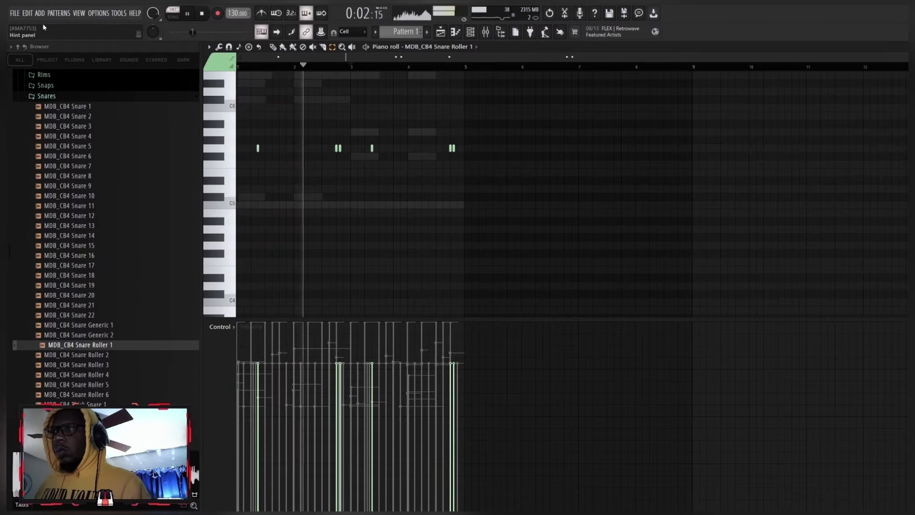
key(shift+Up)
key(shift+Down)
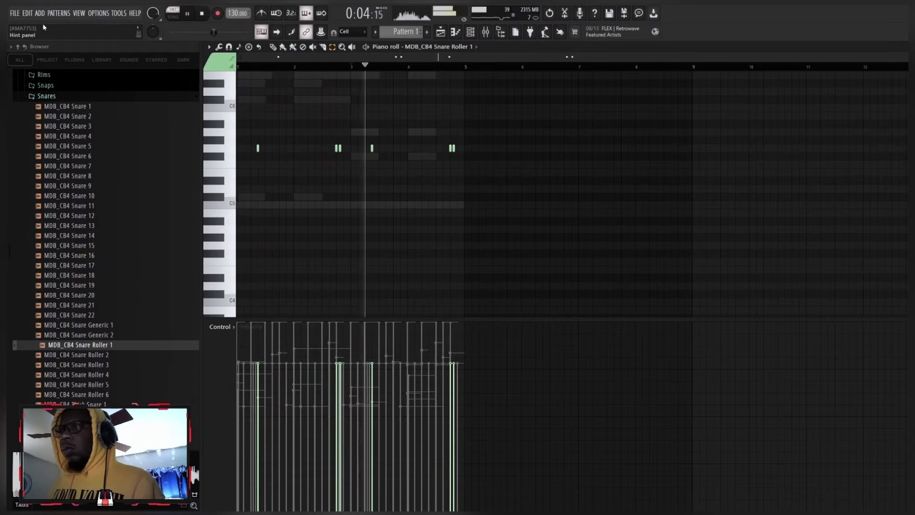
key(shift+Down)
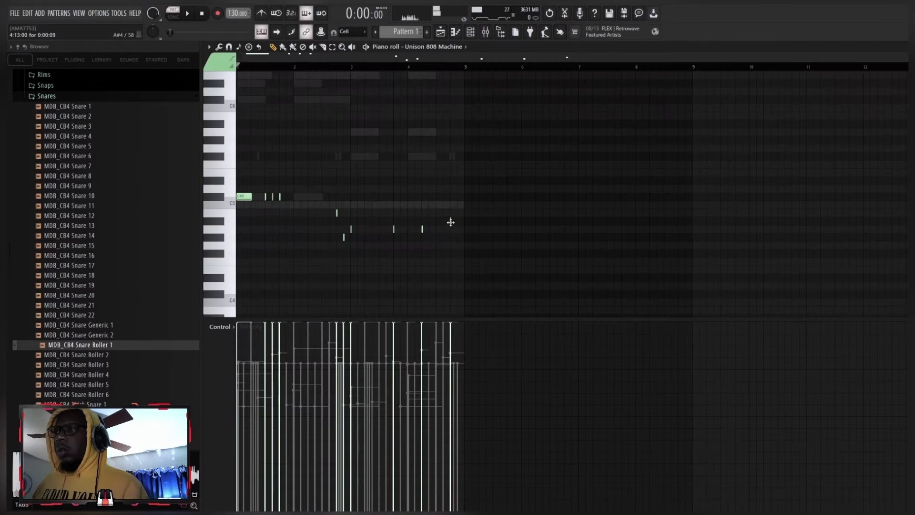
Lower the Unison 808 Machine notes by octaves until the first sits on C#3, and lengthen each to reach the next
scroll(429, 205, up, 3)
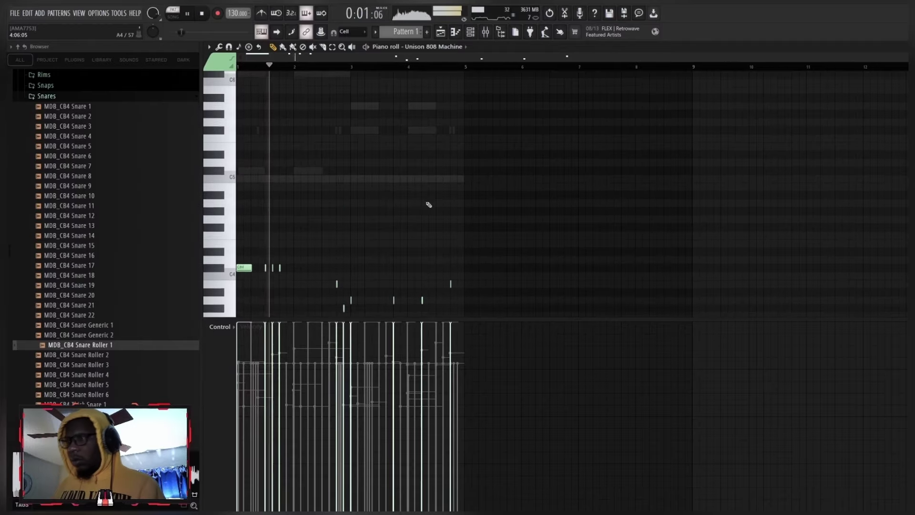
key(ctrl+Down)
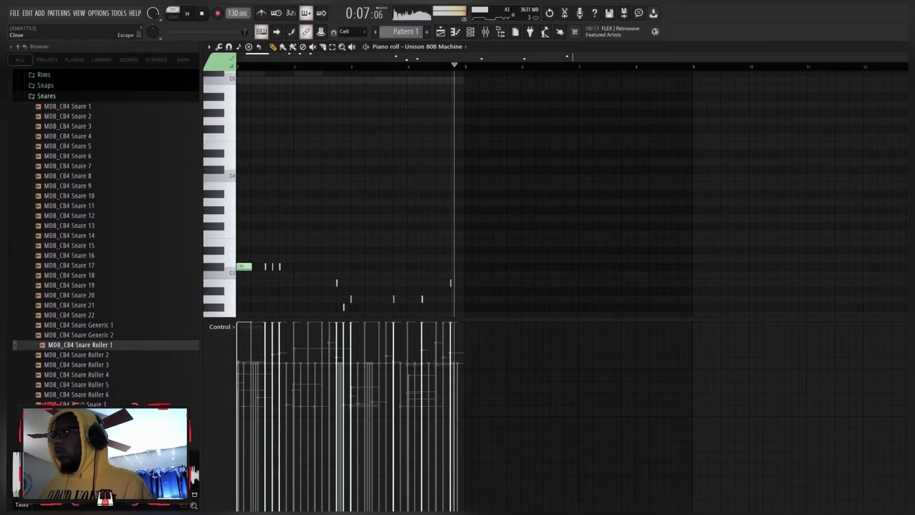
click(907, 47)
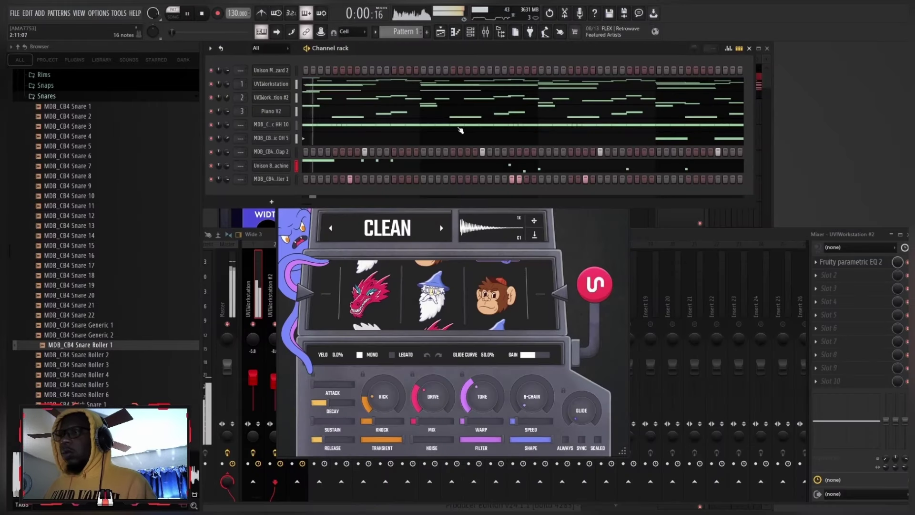
click(311, 236)
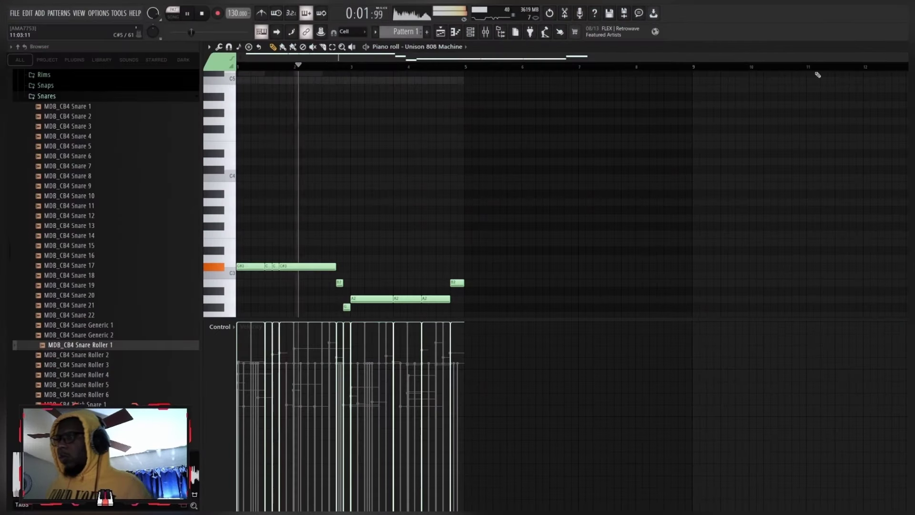
click(903, 46)
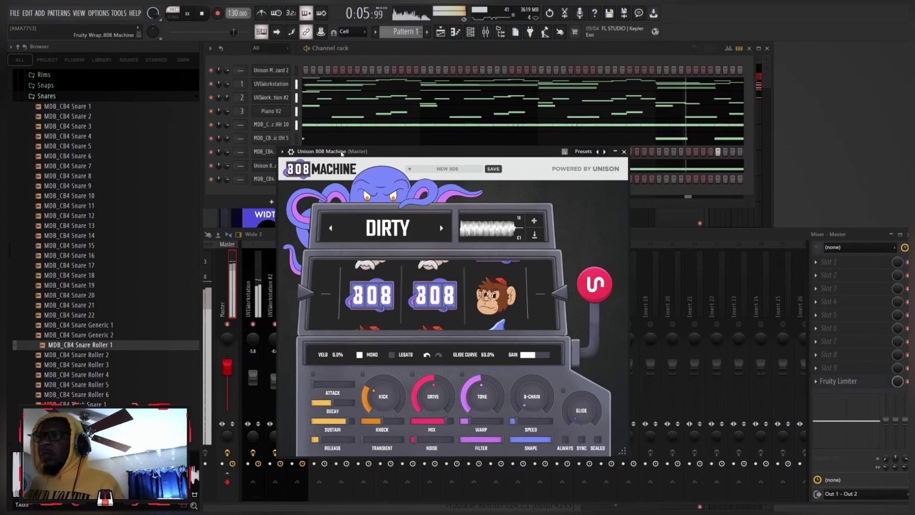
Unmute the Unison 808 Machine channel and set its S-Chain depth to 57.6% during playback
key(space)
drag(340, 154, 350, 187)
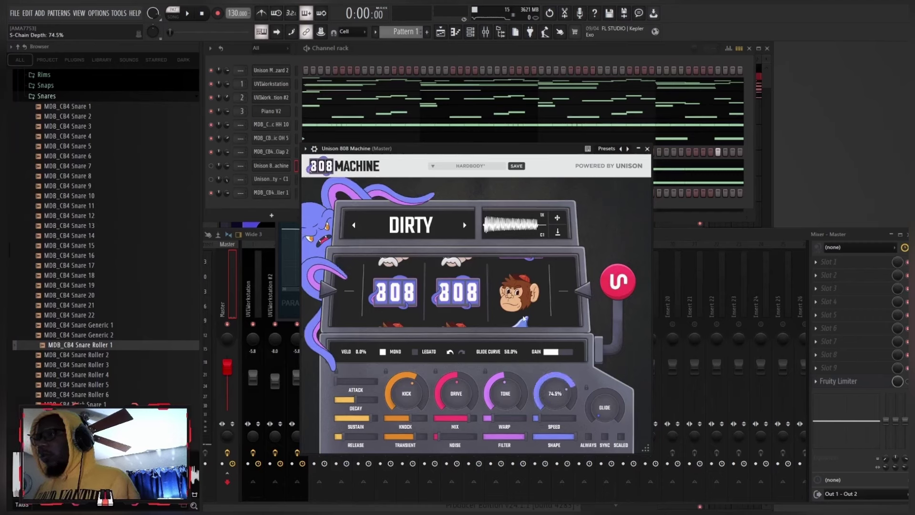
click(215, 169)
key(space)
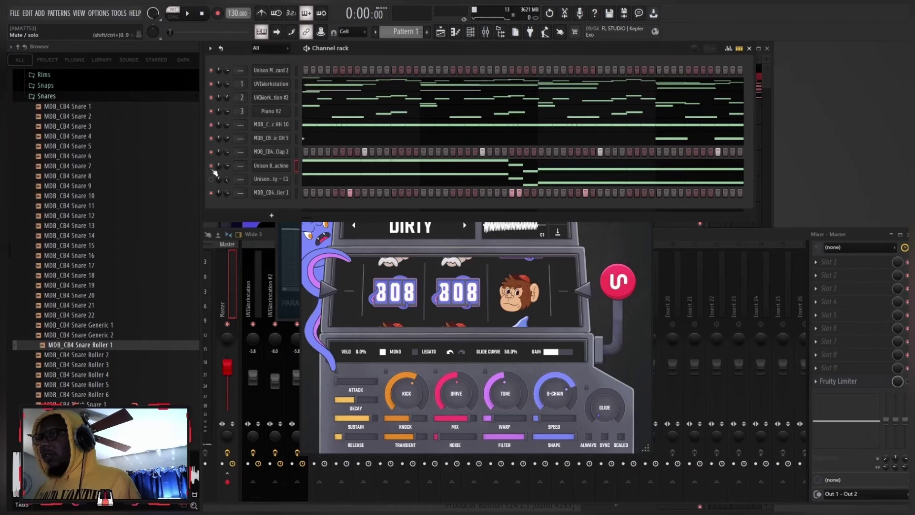
click(450, 252)
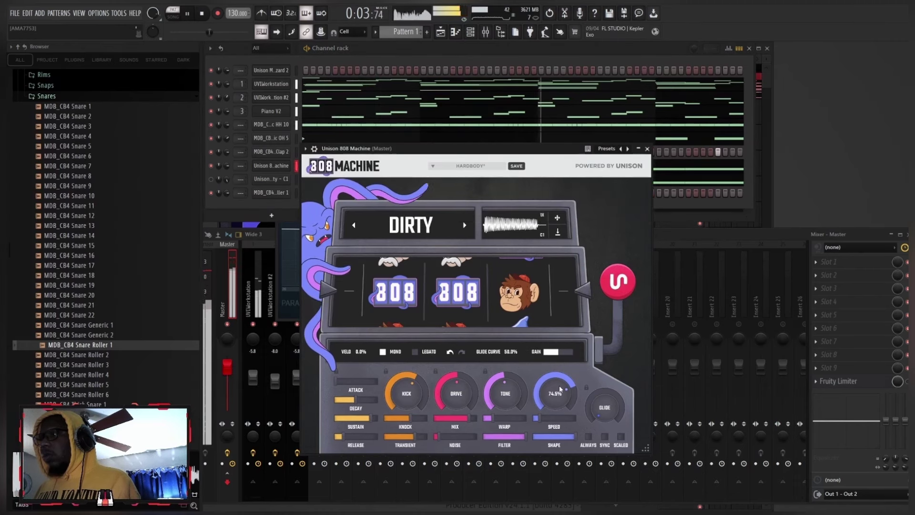
drag(561, 393, 557, 402)
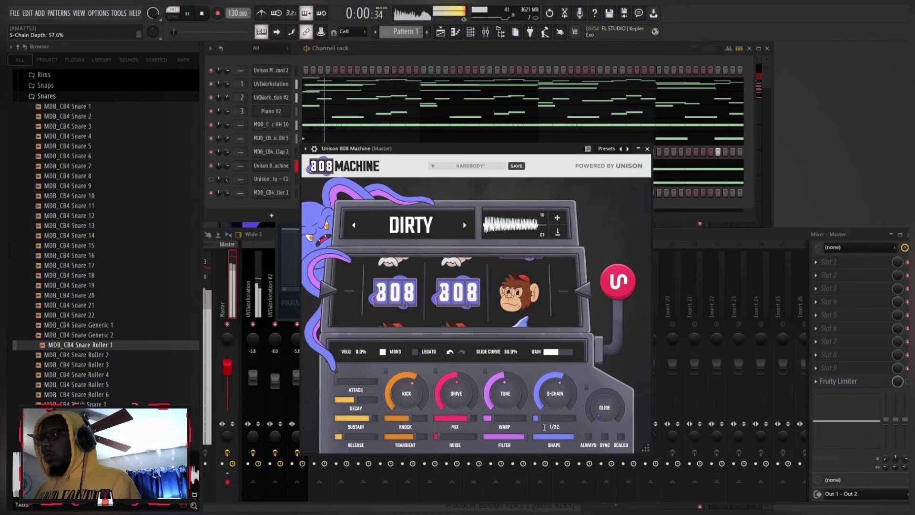
Export the Dirty 808 from the plugin into a new channel above Snare Roller 1, and mute the Unison 808 Machine channel
key(space)
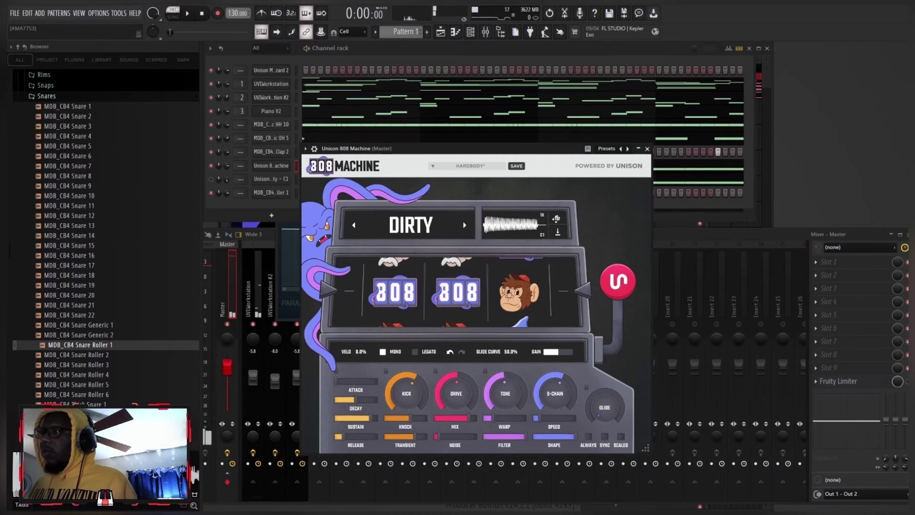
drag(289, 194, 286, 194)
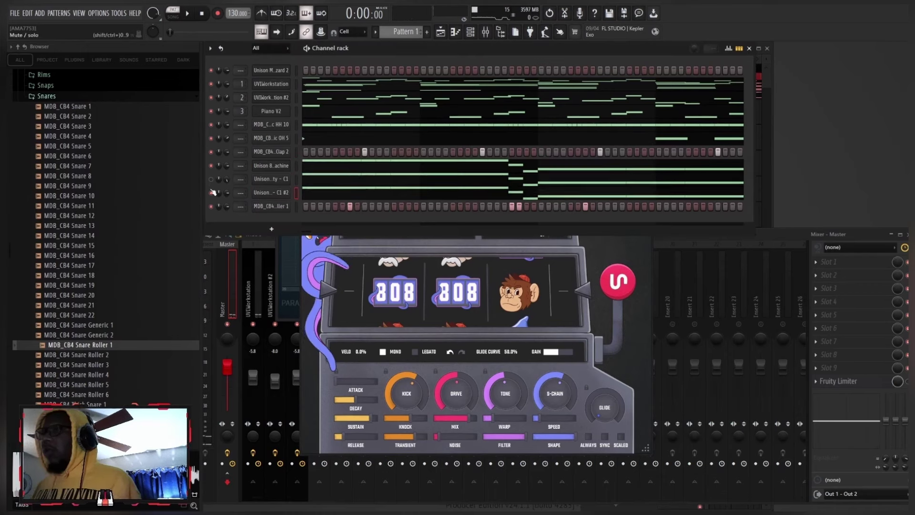
click(211, 165)
key(space)
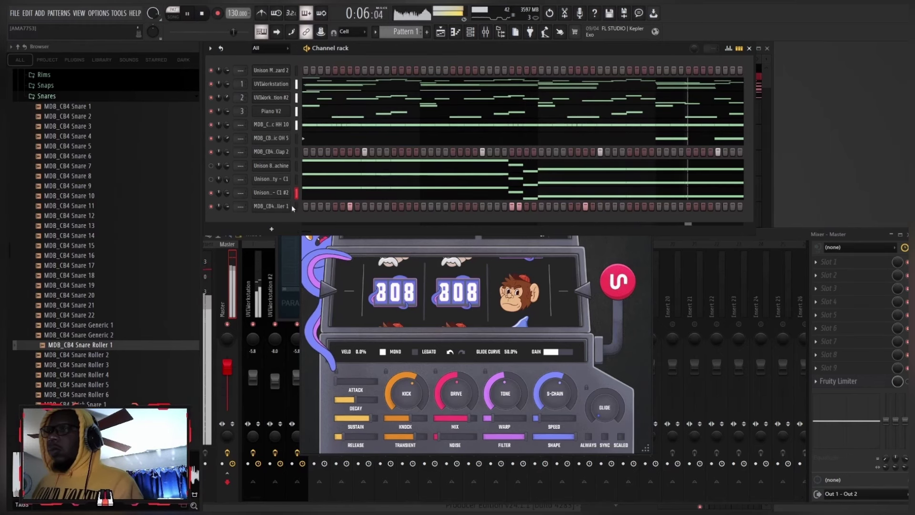
Collapse the Snares folder, go to the drum kit's Kicks folder and add MDB_CB4 Kick 4 to the beat
click(69, 99)
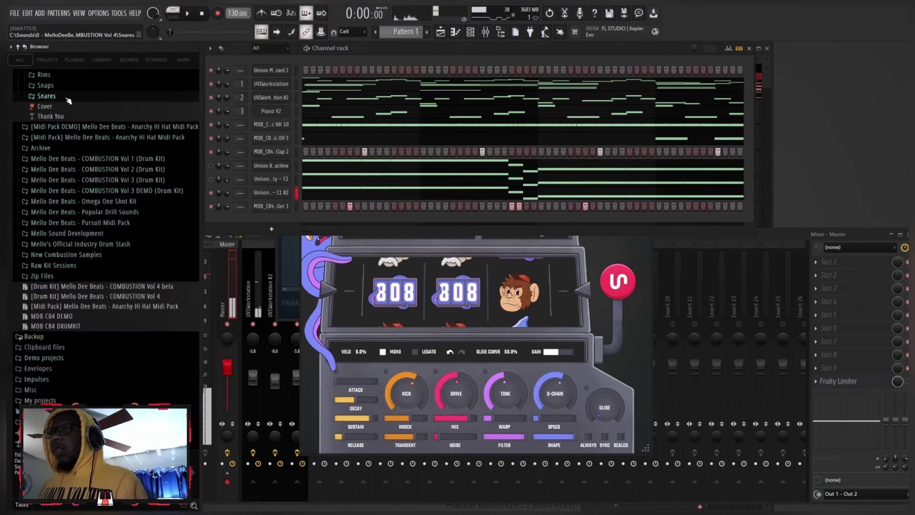
scroll(66, 100, up, 2)
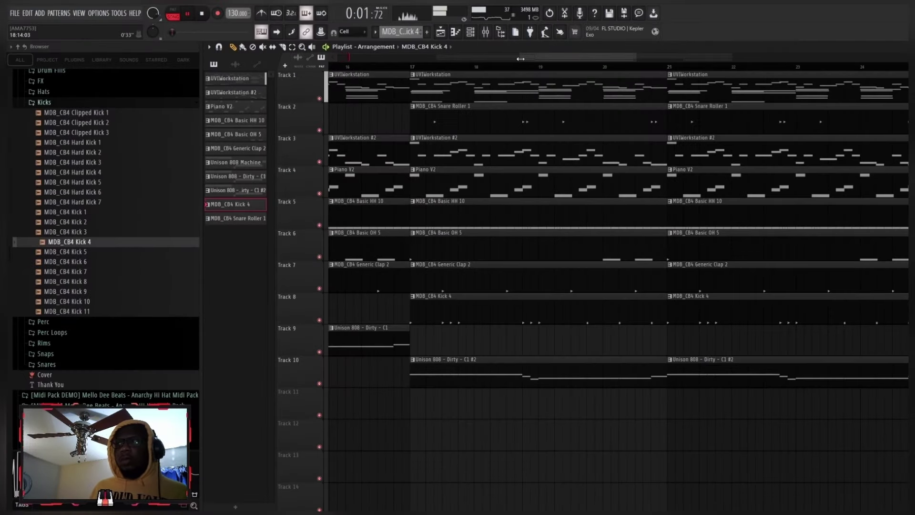
Review the full arrangement in the playlist from the first bar to the end during playback
drag(521, 58, 436, 57)
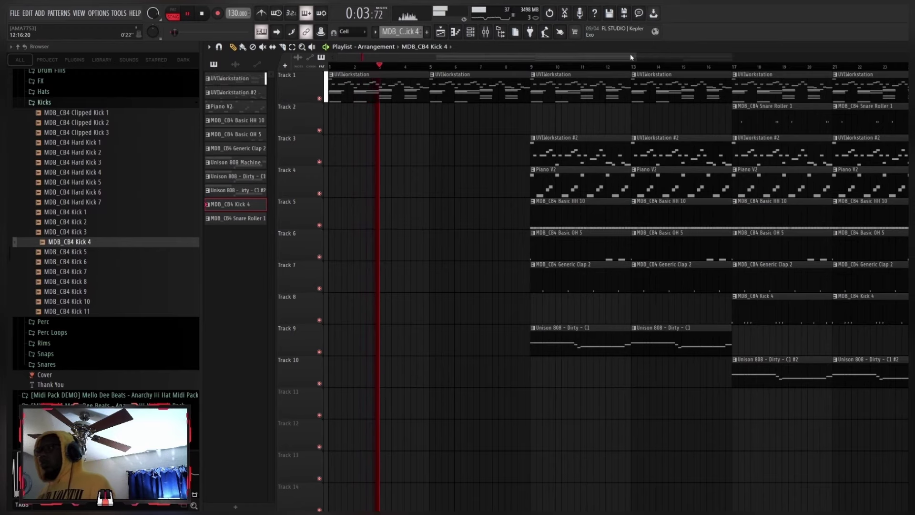
drag(635, 57, 857, 88)
drag(816, 58, 609, 51)
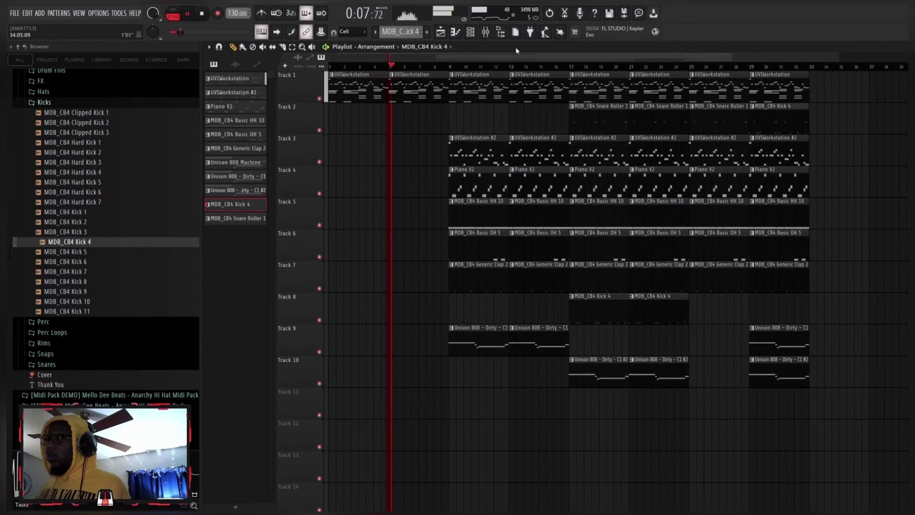